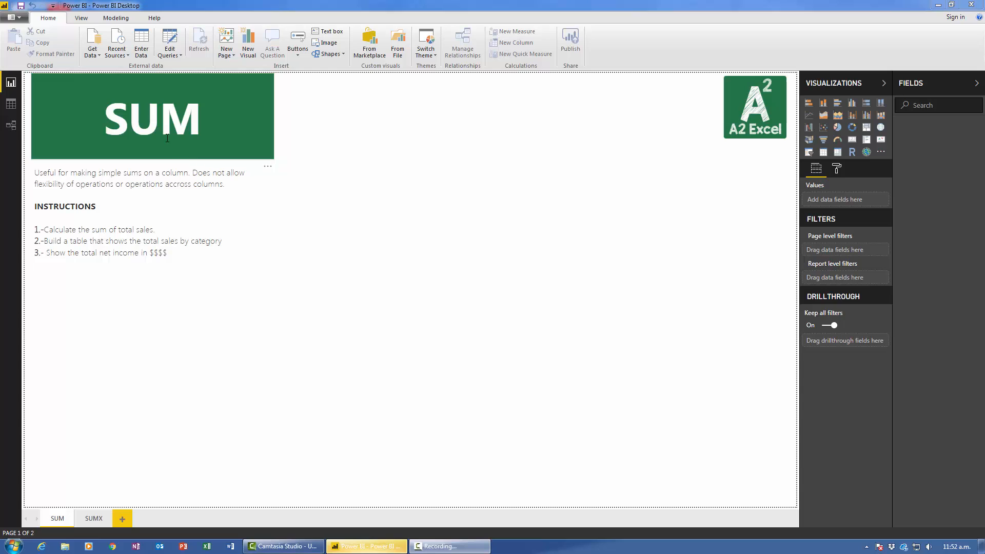
- Review the instructions on the SUM and SUMX report pages and check the data view for loaded tables
click(93, 518)
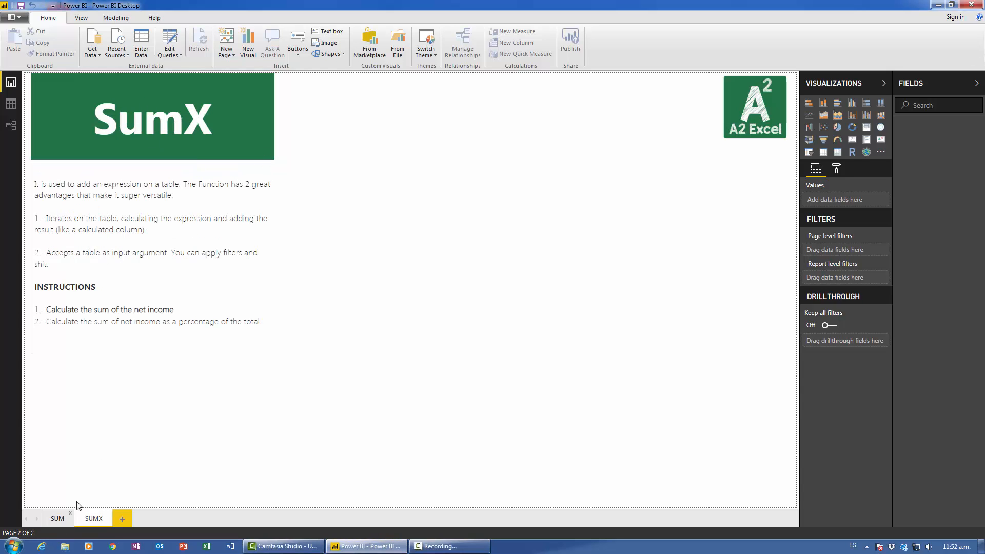
click(57, 518)
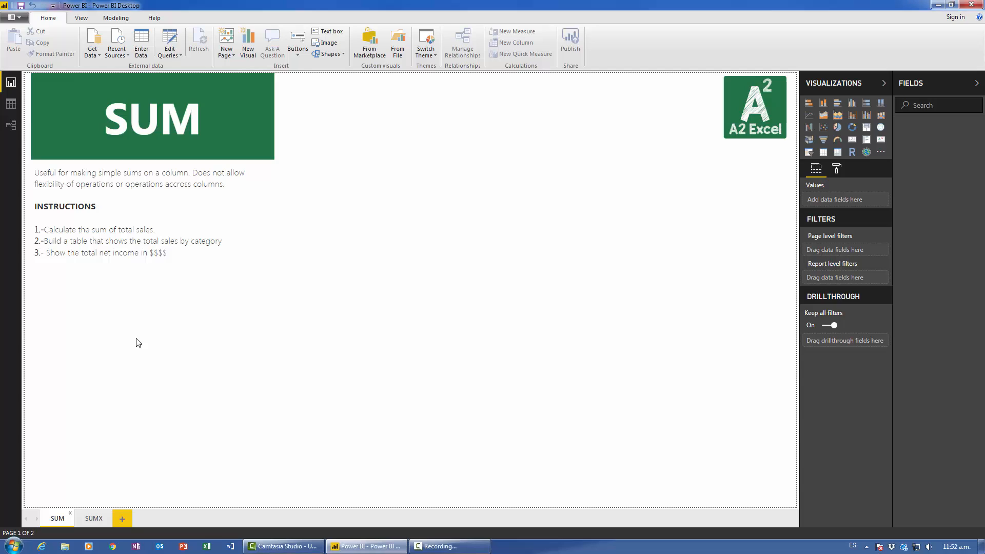
click(94, 518)
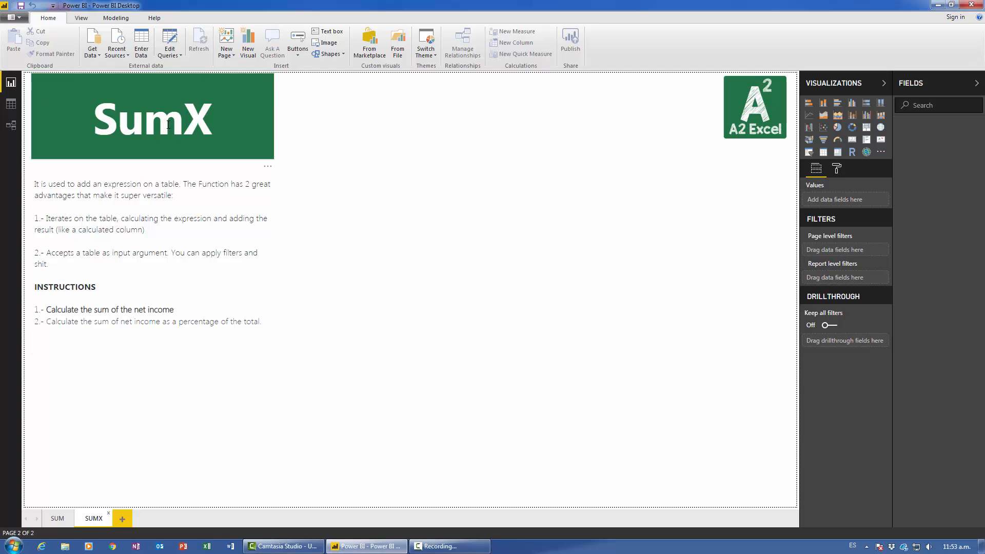
click(58, 518)
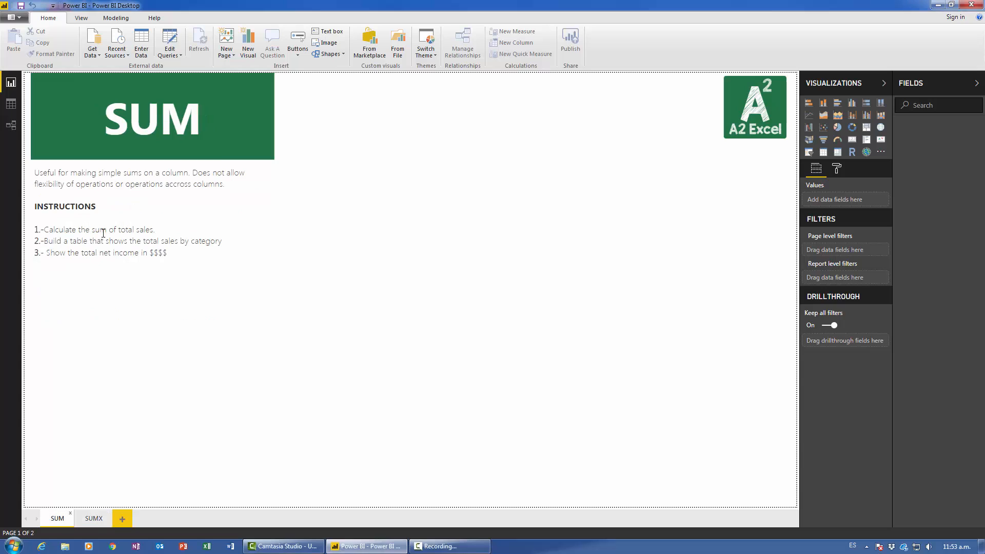
click(11, 104)
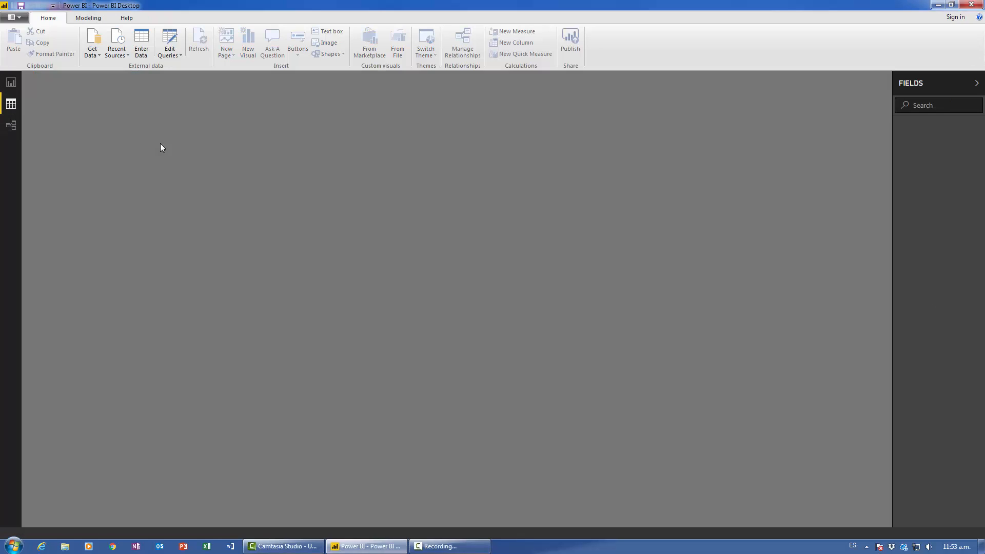
click(13, 83)
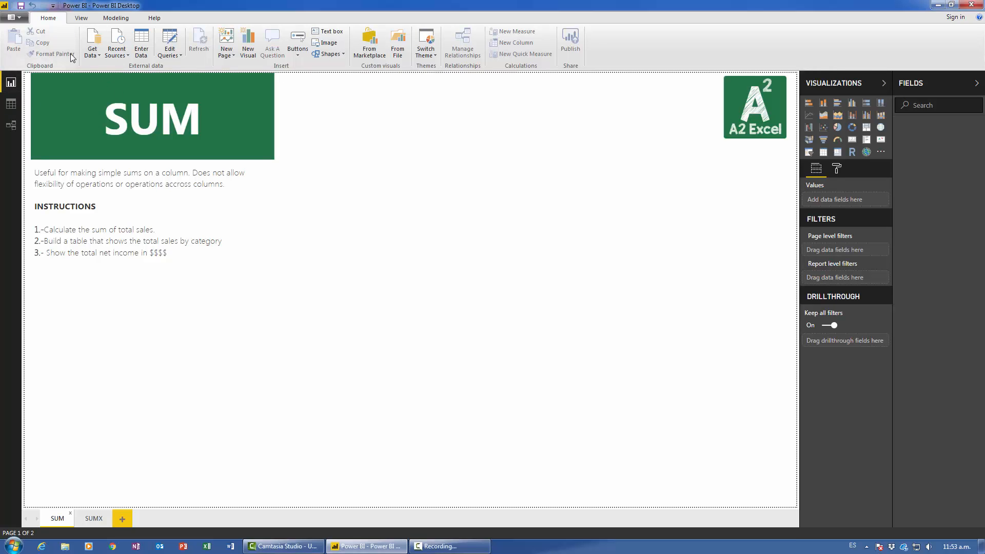
- Connect to the Excel workbook Part 1 in the Sum vs Sumx folder as a data source
click(94, 41)
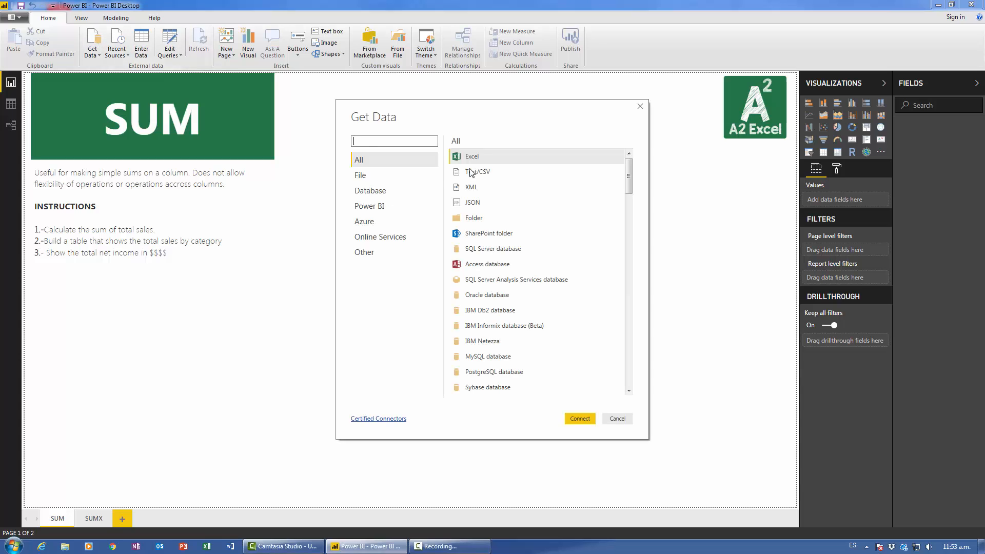
click(475, 156)
click(580, 418)
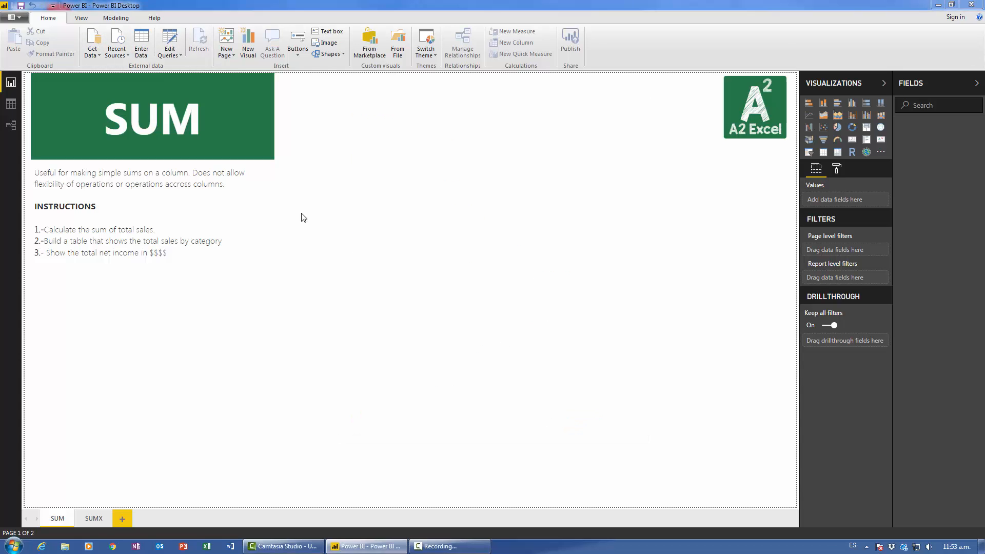
click(119, 71)
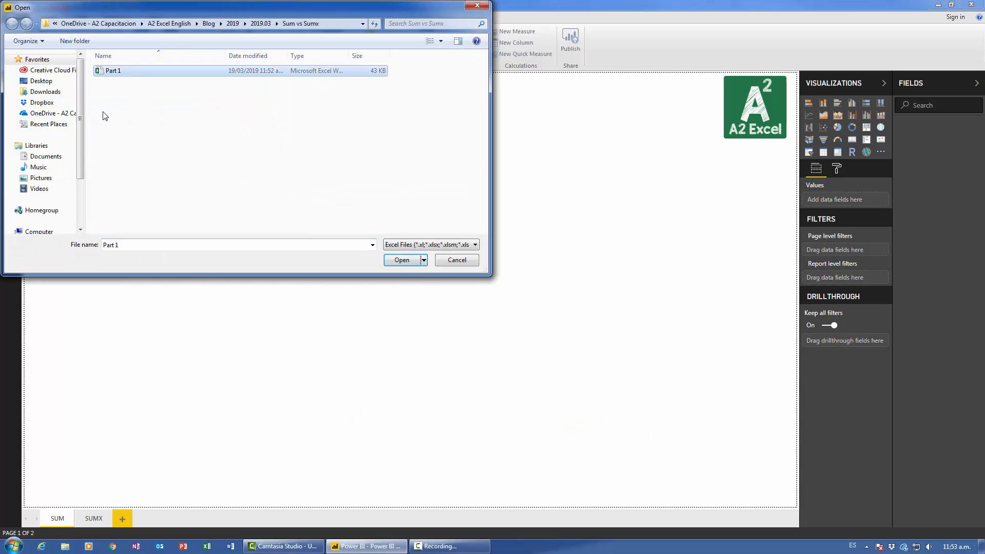
click(402, 260)
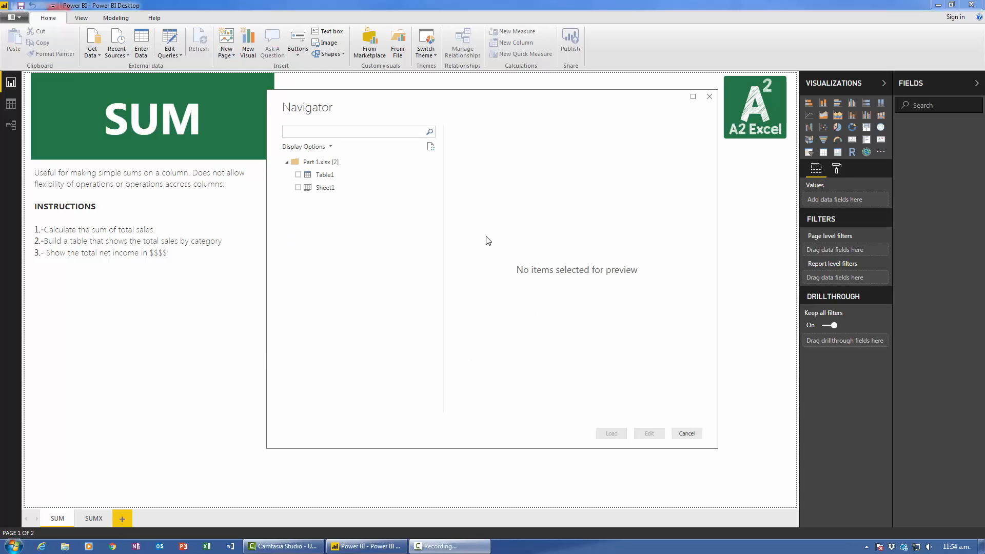
- Preview Table1 from the workbook and load it into the model
click(299, 175)
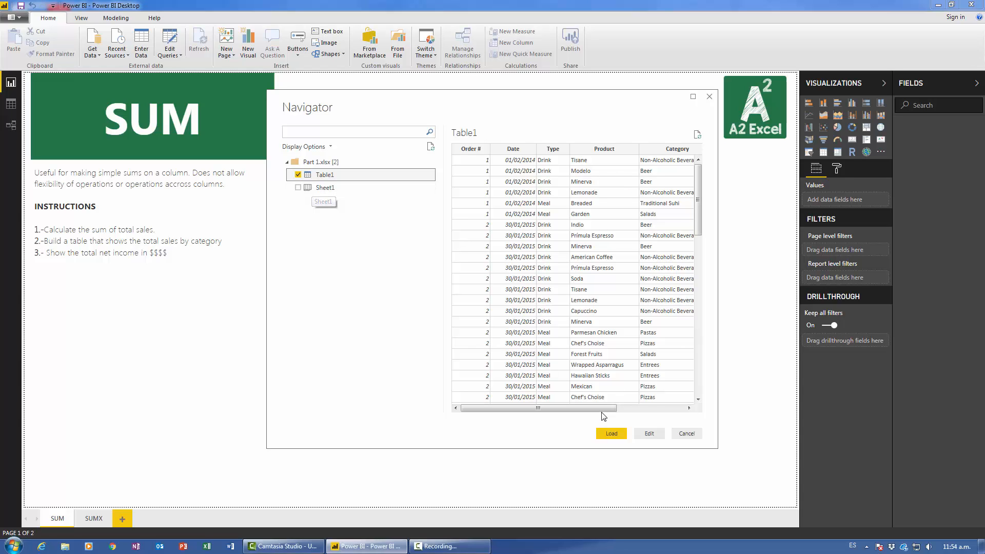
drag(600, 411, 576, 412)
click(611, 434)
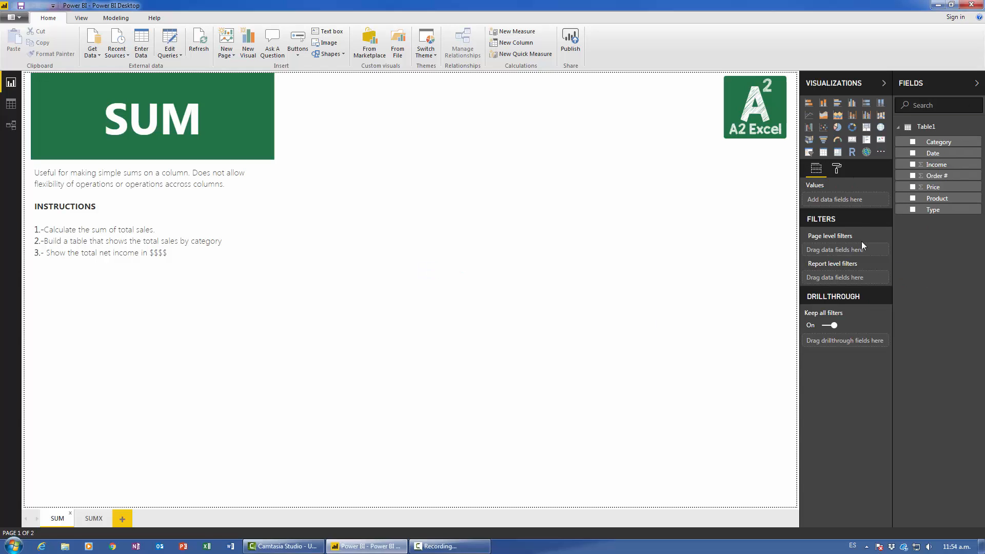
- Format the Price column of Table1 as general currency in the data view
click(11, 104)
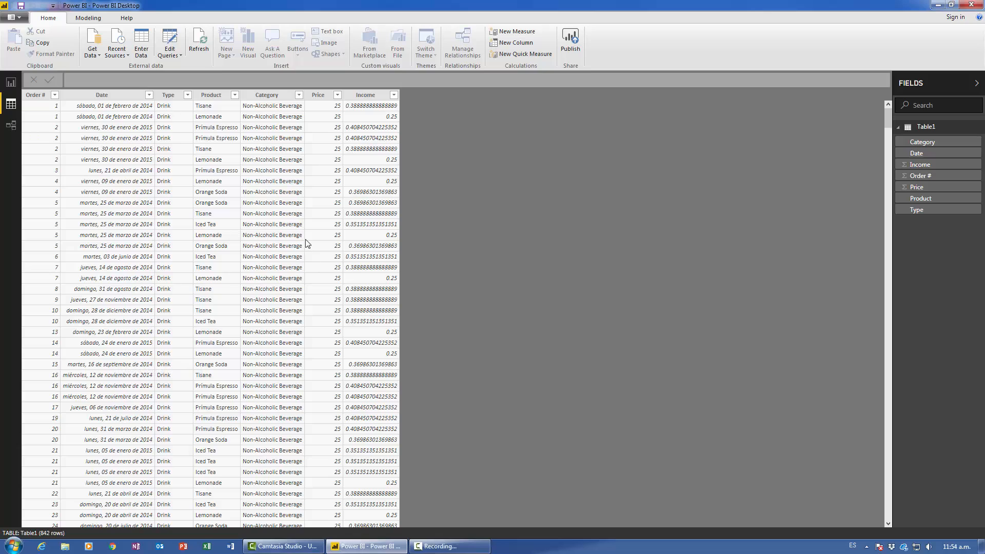
click(320, 95)
click(88, 18)
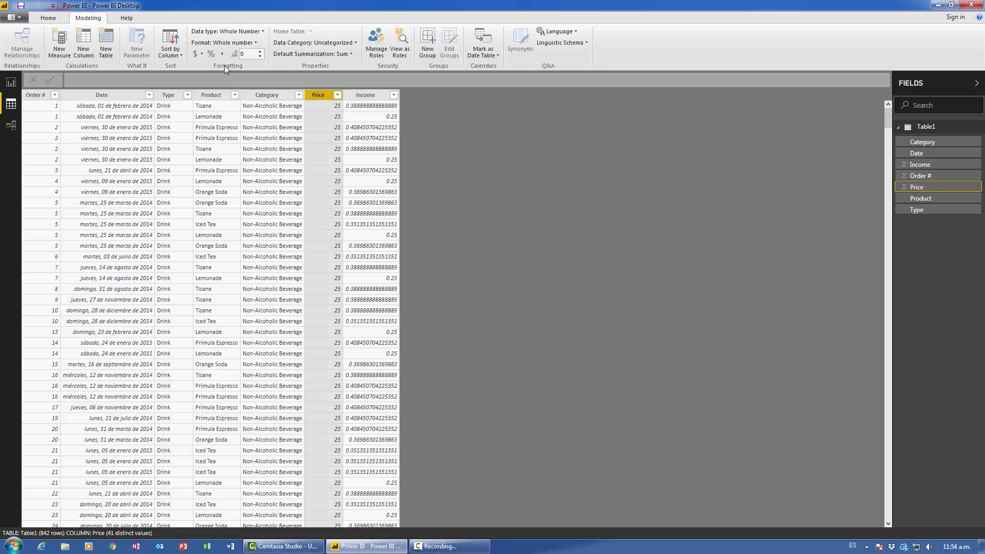
click(199, 54)
click(240, 139)
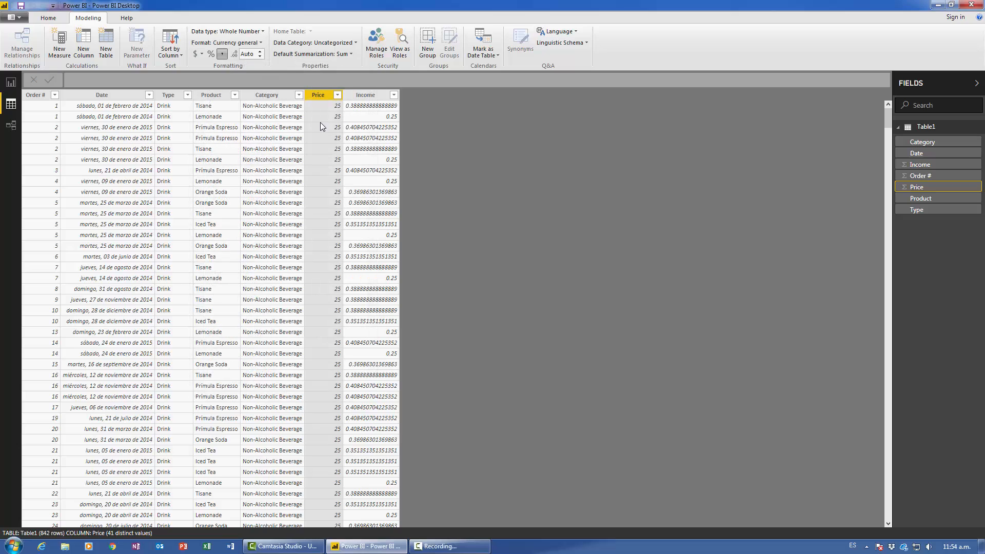
- Format the Income column of Table1 as a percentage
click(365, 96)
click(211, 54)
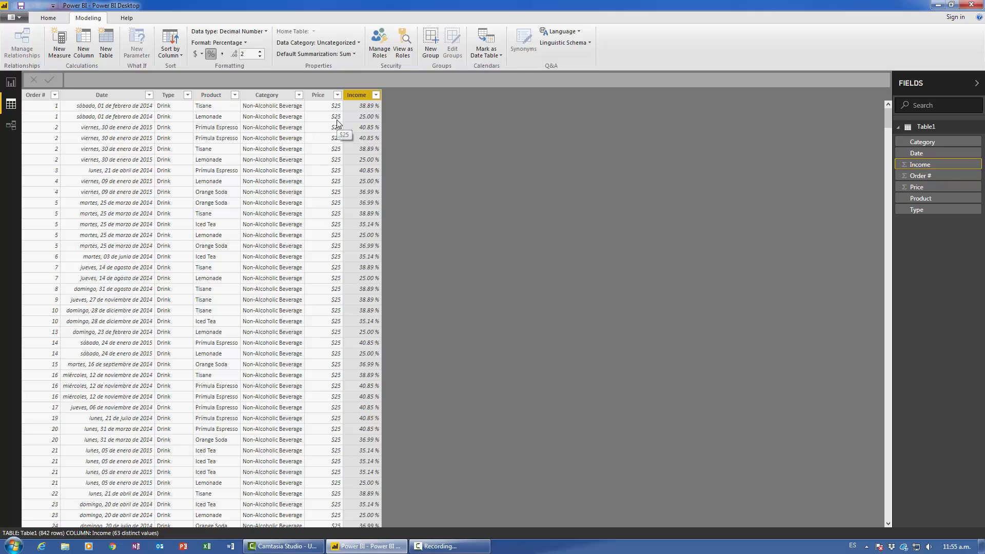
click(318, 98)
click(357, 98)
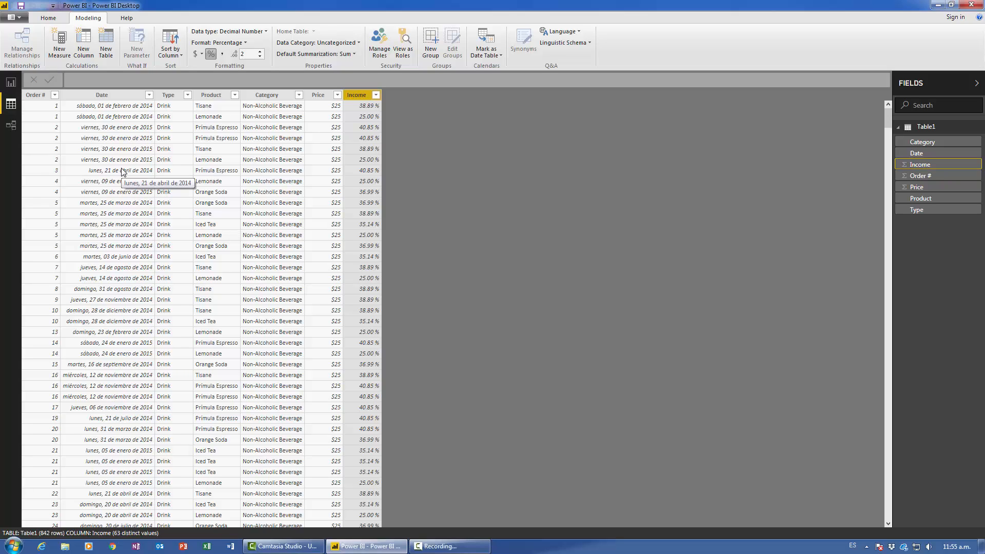
- Compare the instructions on the SUM and SUMX report pages with the Table1 data, ending on the SUM page
click(10, 83)
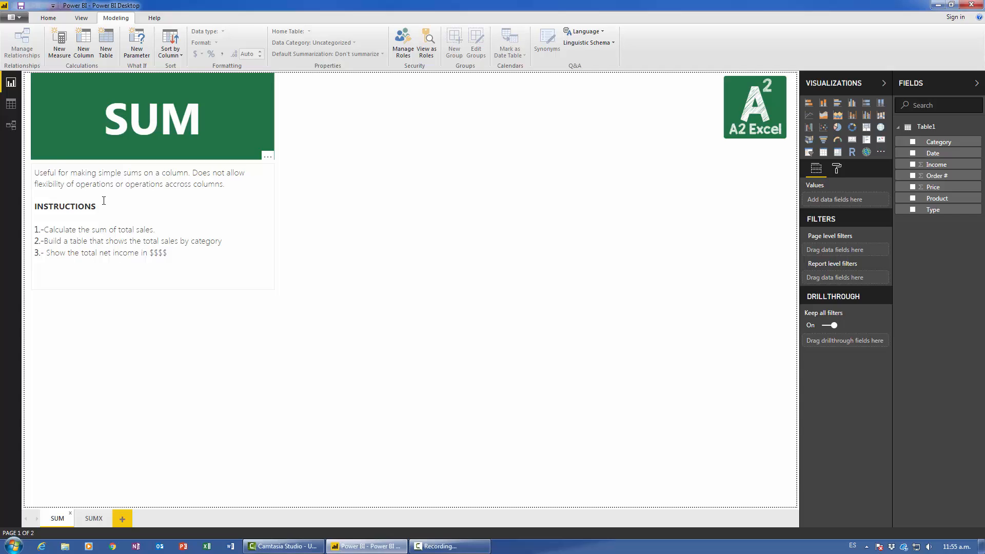
click(11, 104)
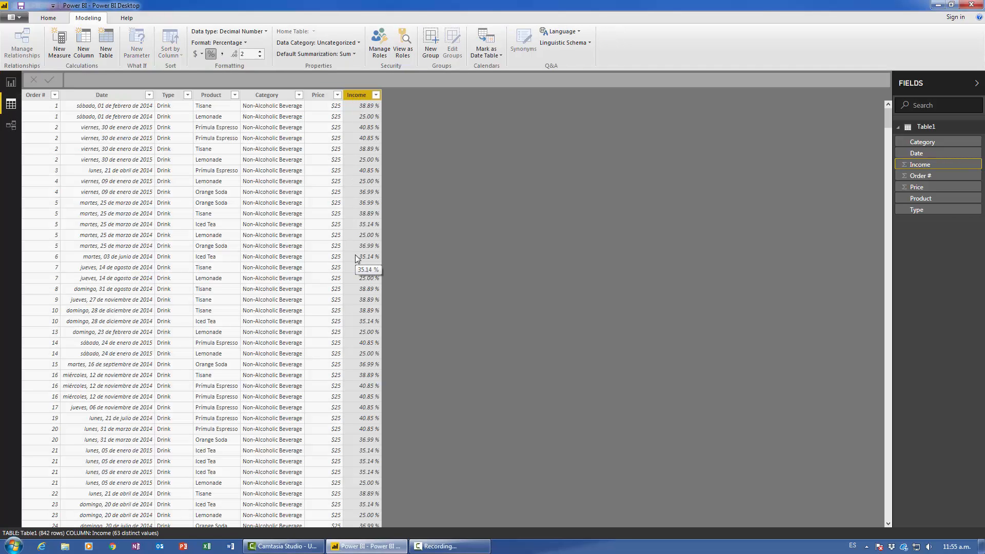
click(20, 84)
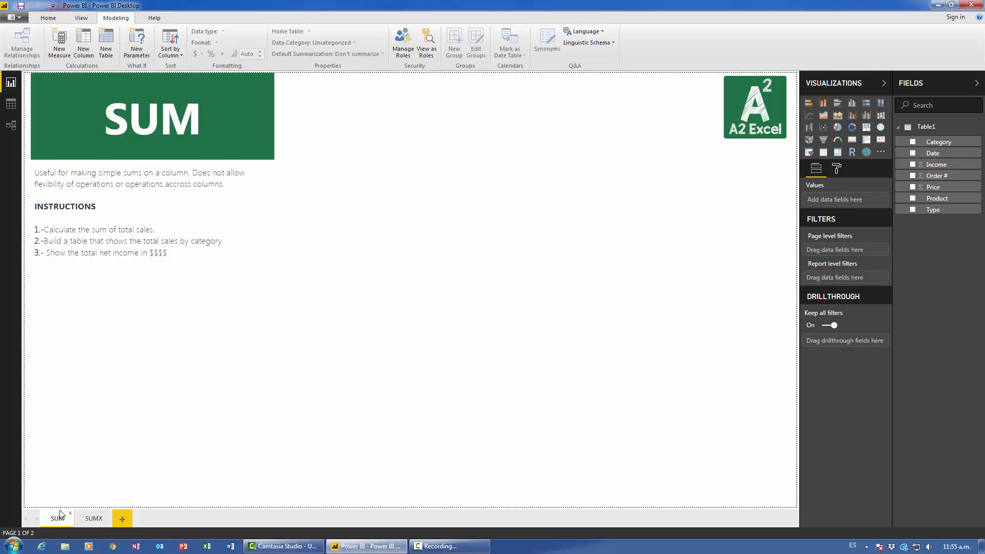
click(92, 519)
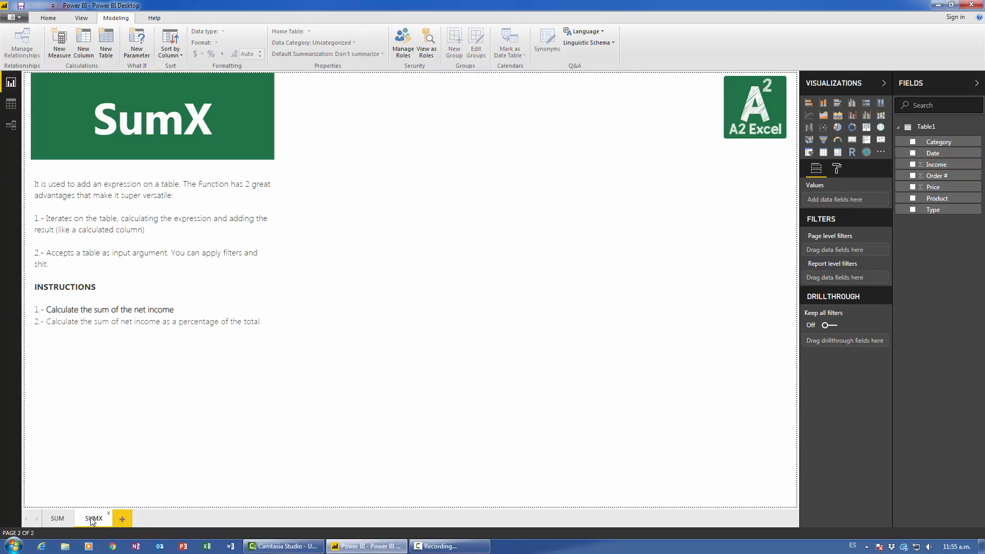
click(10, 105)
click(11, 82)
click(57, 519)
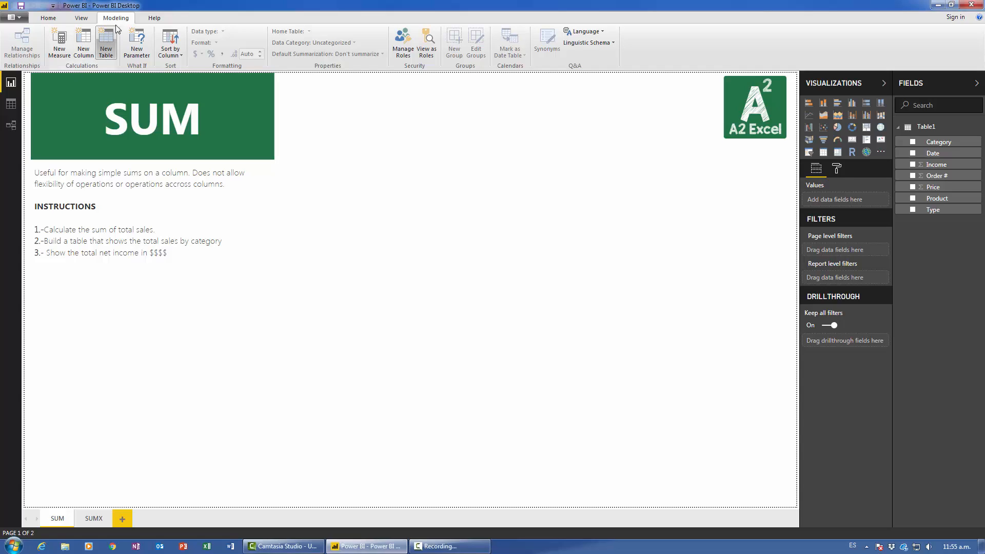
- Create the measure Total Sales = sum(Table1[Price])
click(67, 49)
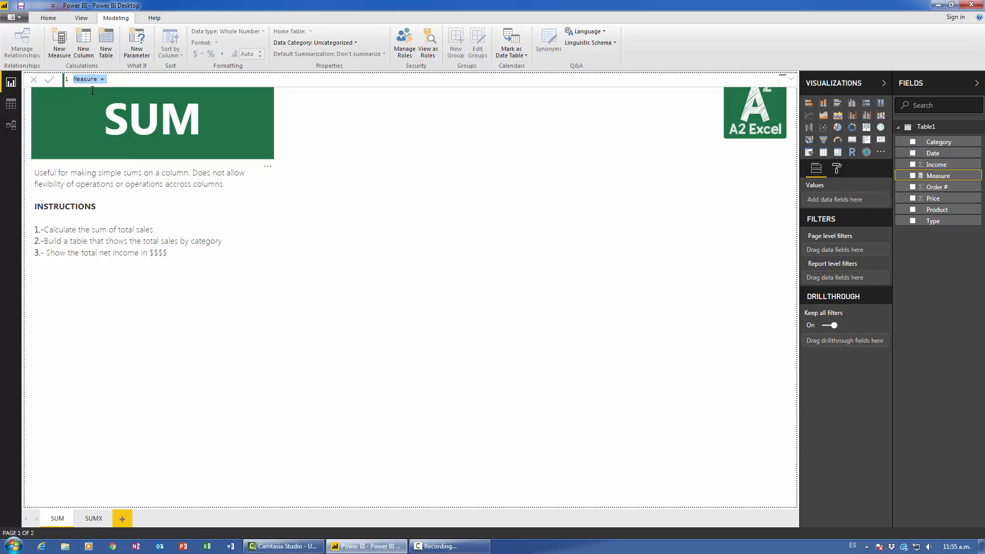
text(Total Sales = sum()
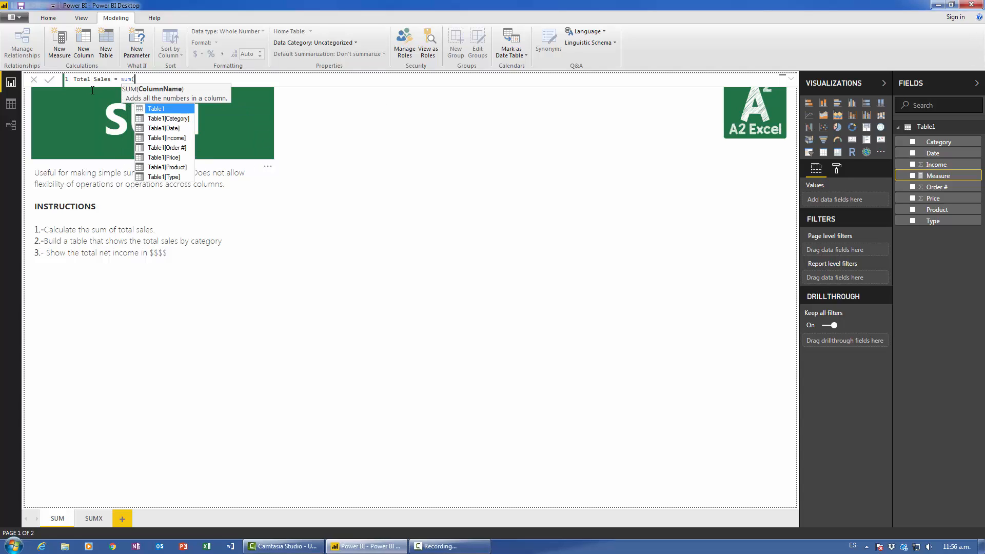
click(164, 159)
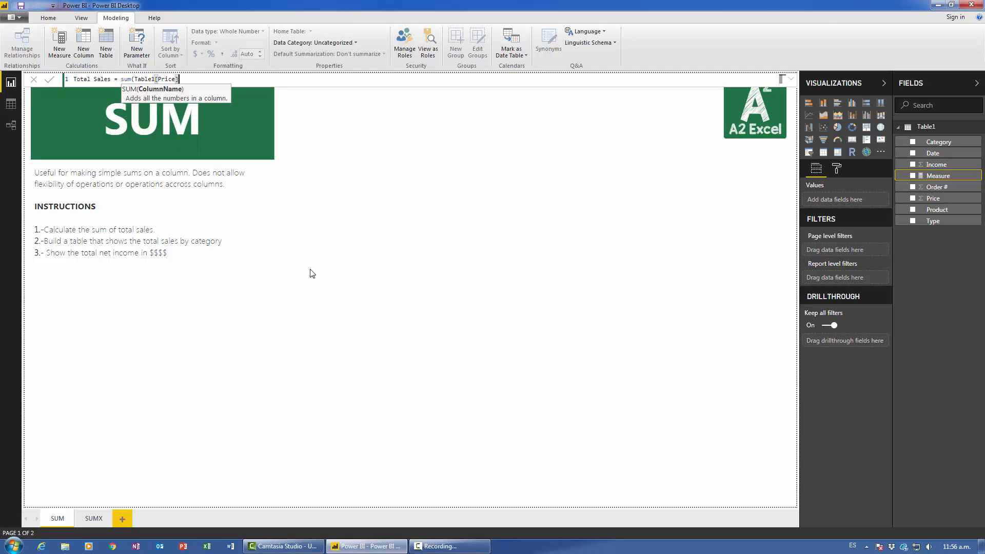
text())
key(Return)
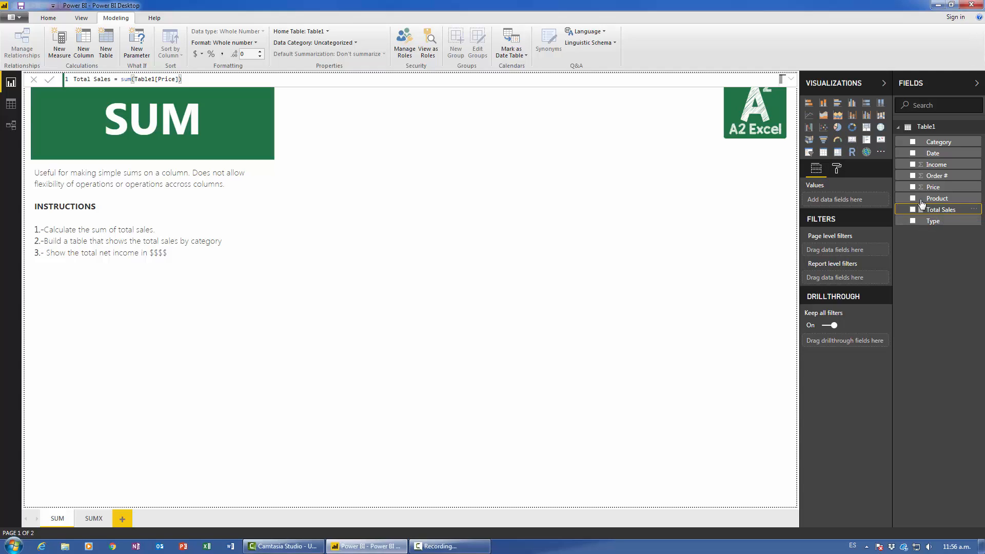
- Add a card visual to the middle of the SUM page, below the instructions, and show the Total Sales measure in it
click(852, 139)
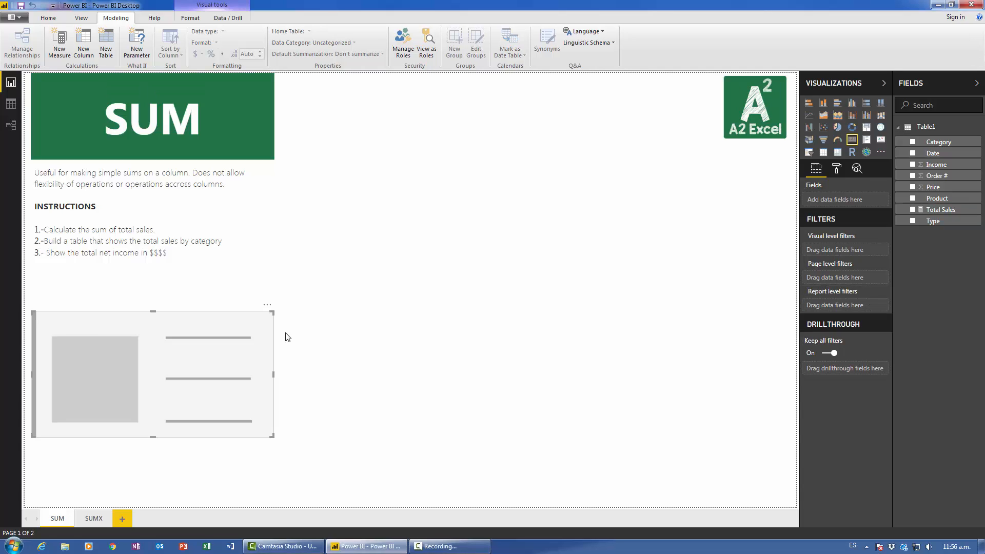
drag(272, 339, 506, 385)
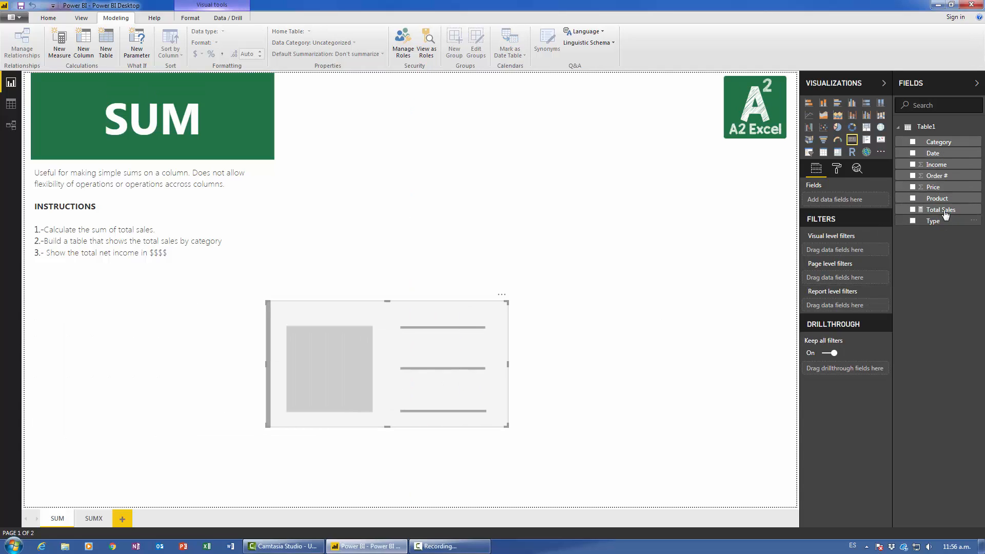
drag(941, 209, 390, 376)
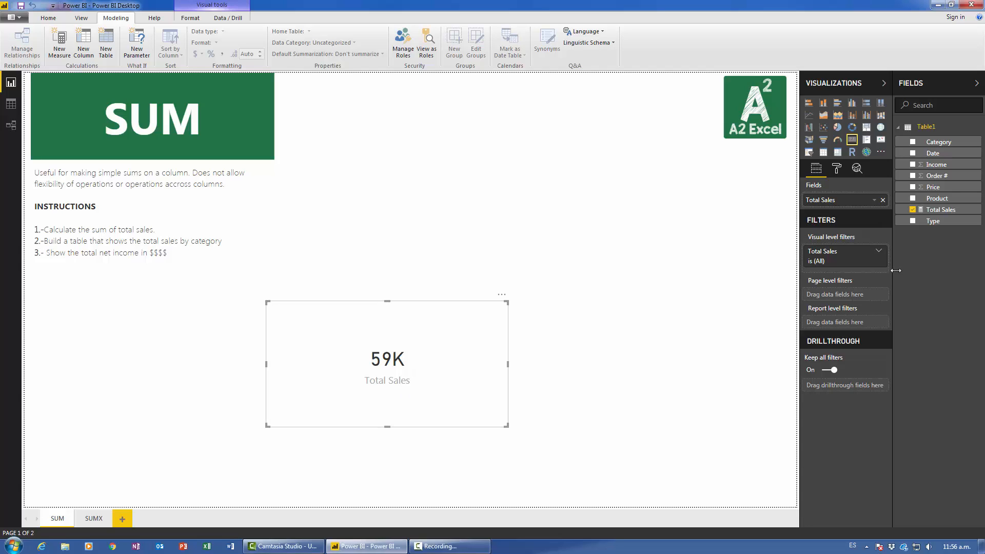
- Format the Total Sales measure as $ Spanish (Mexico) currency with 2 decimal places
click(897, 209)
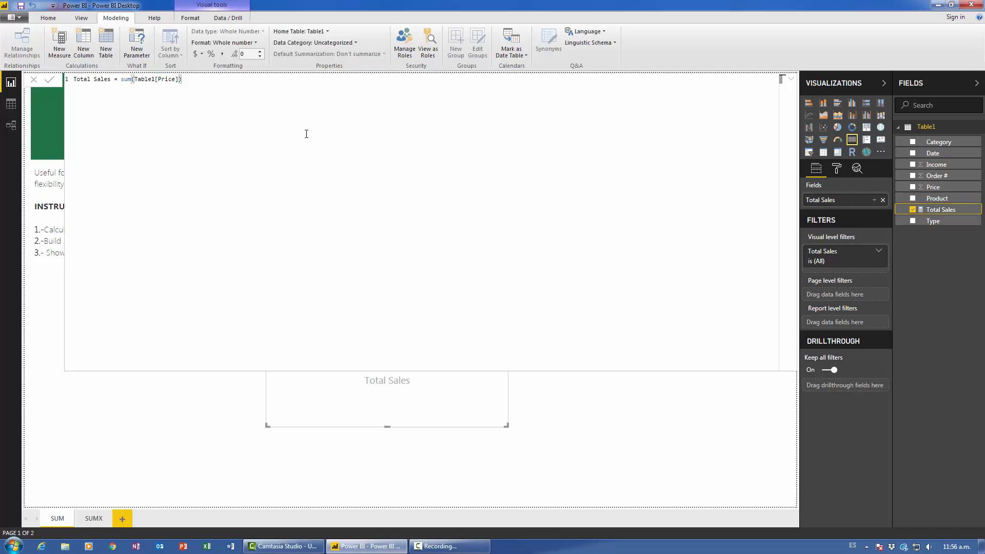
click(201, 54)
click(215, 80)
click(260, 52)
click(261, 52)
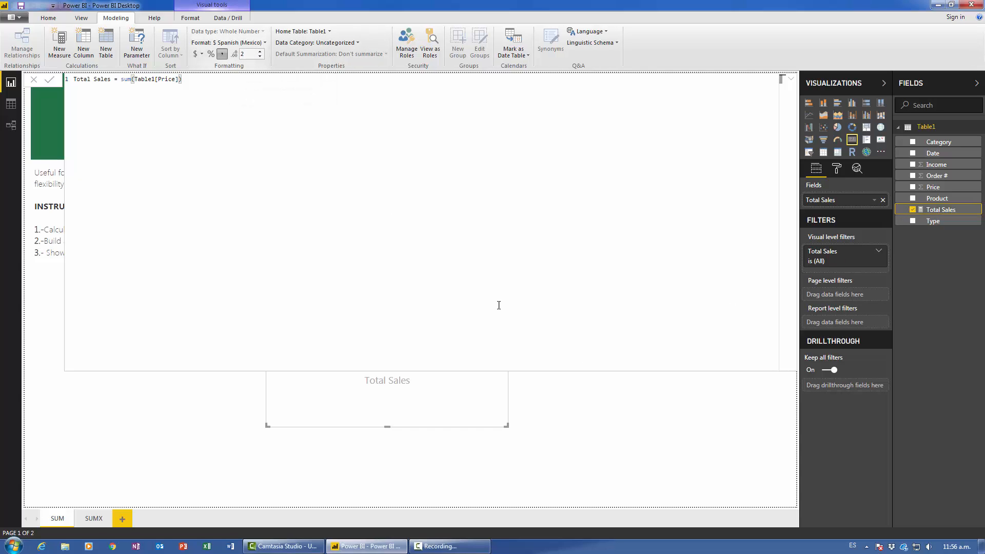
click(933, 220)
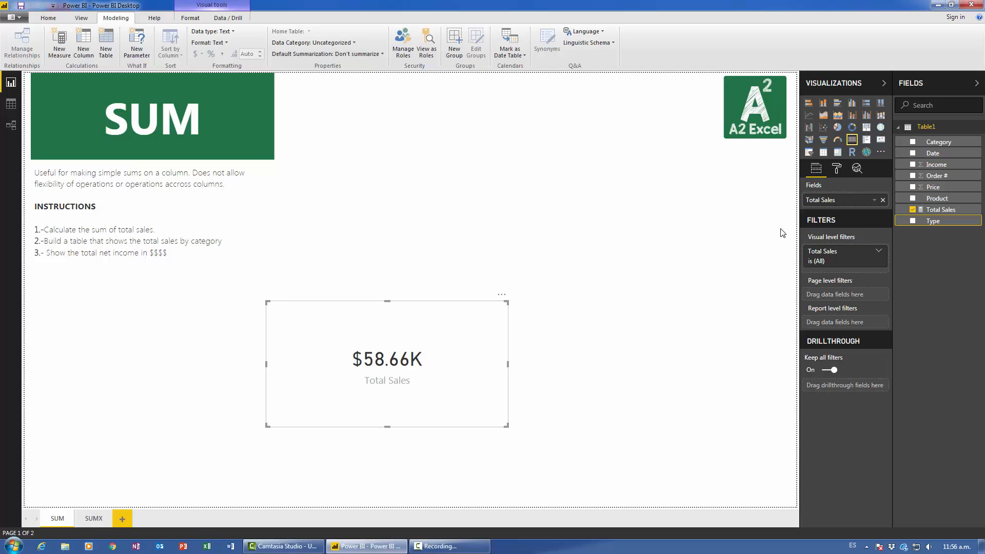
- Set the display units of the Total Sales card's data label to None
click(837, 167)
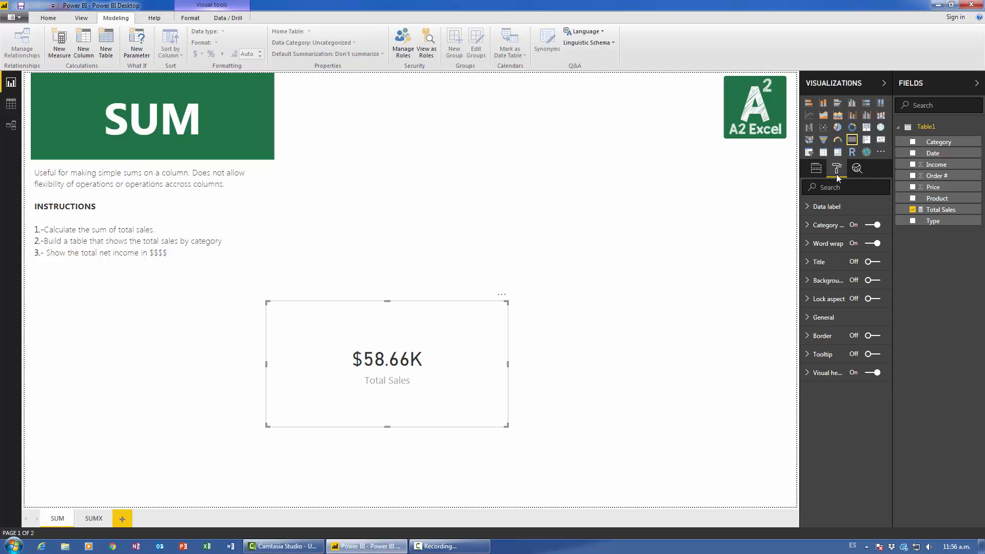
click(827, 206)
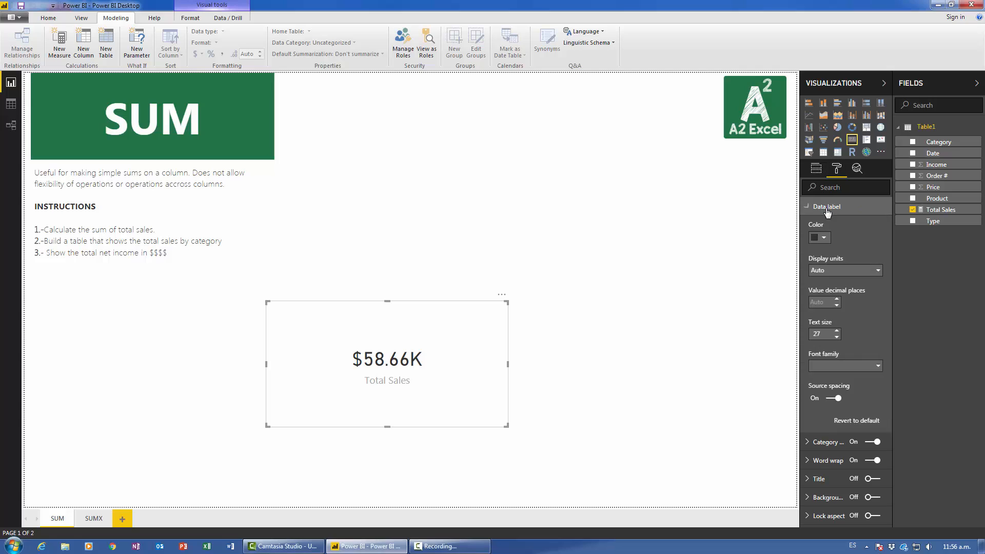
click(847, 270)
click(834, 294)
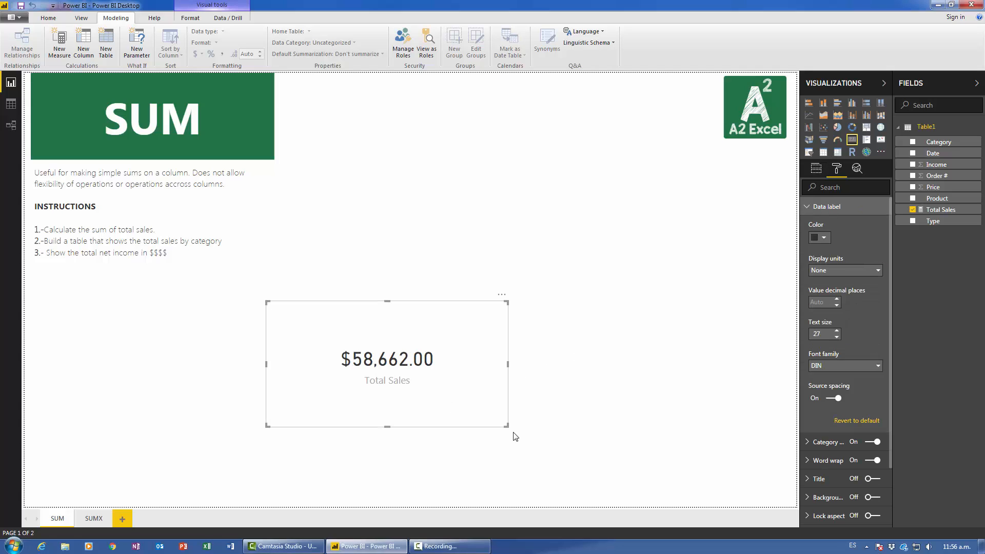
- Shrink the Total Sales card and move it to the area directly below the instructions text
drag(507, 426, 442, 386)
drag(395, 327, 291, 342)
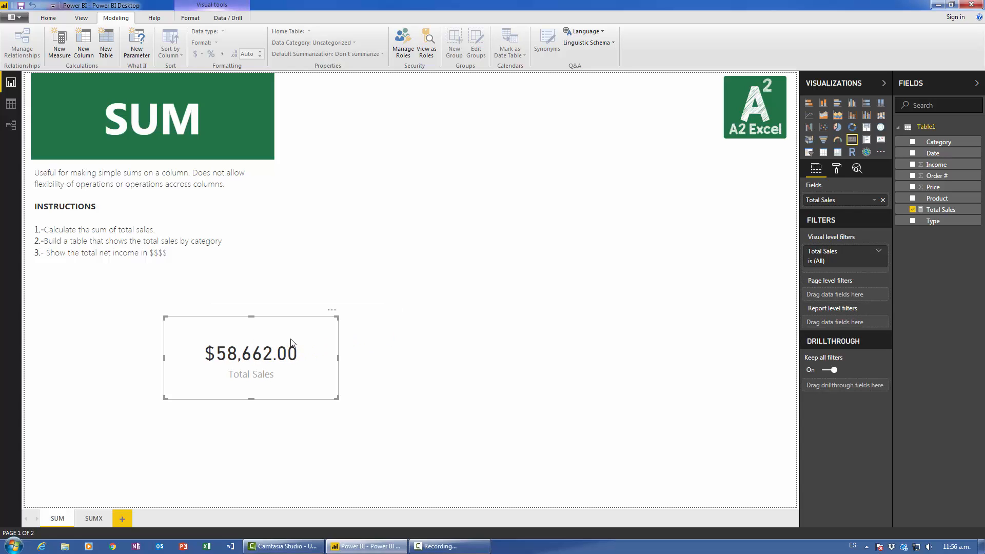
- Examine the Price column in the Table1 data and return to the SUM report page
click(11, 104)
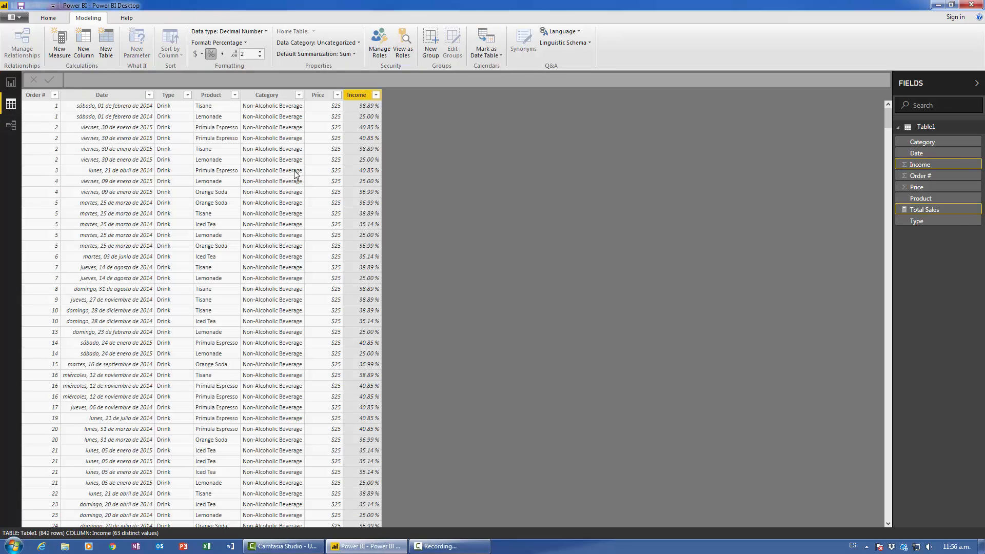
click(322, 97)
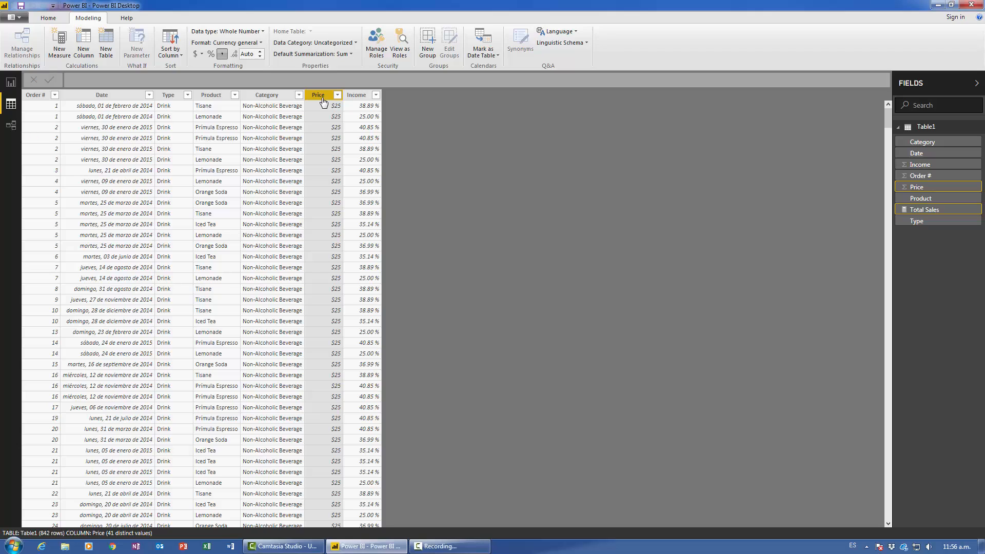
click(11, 82)
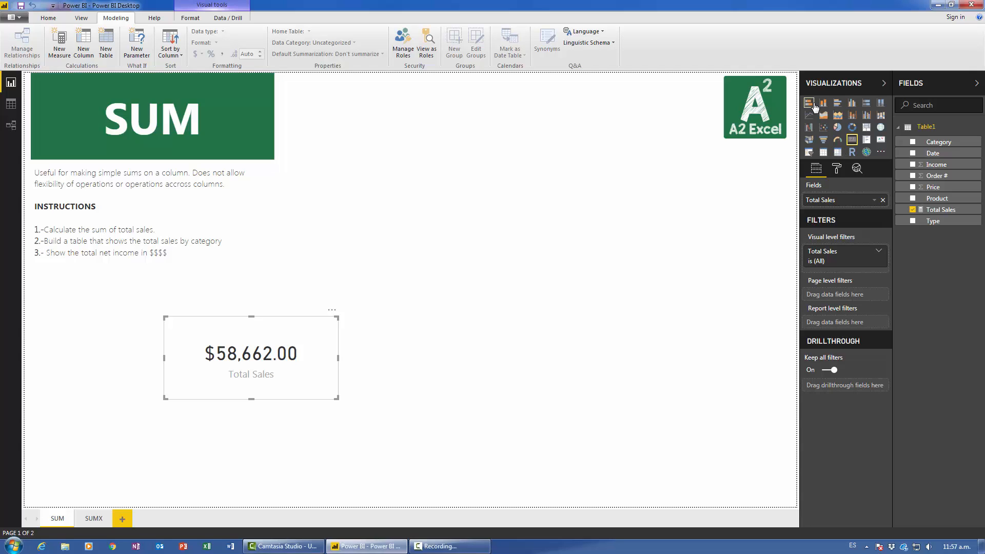
- Add a matrix visual beside the Total Sales card with Category as rows, and enlarge it to fit all categories
click(548, 288)
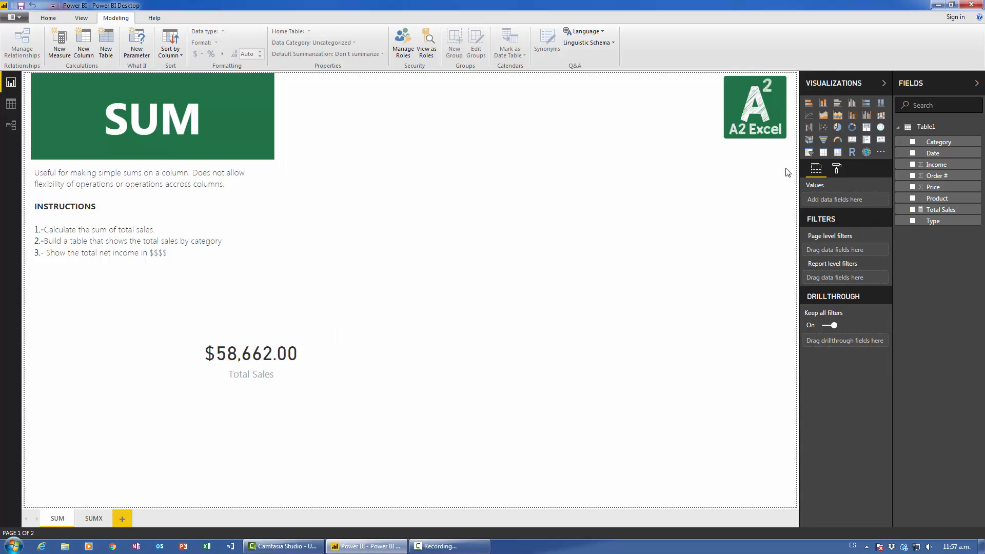
click(837, 152)
drag(244, 449, 559, 350)
drag(939, 143, 479, 357)
drag(587, 406, 576, 499)
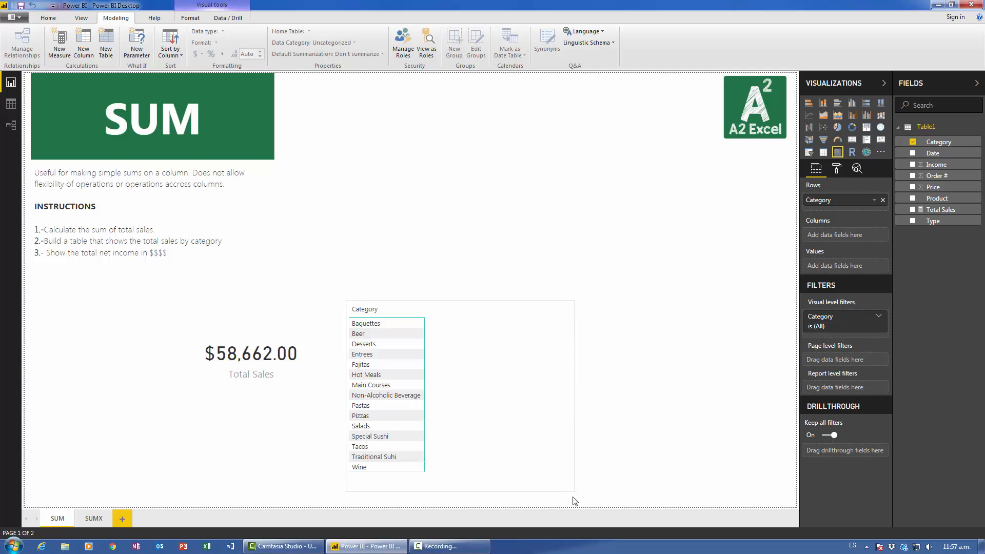
- Add Total Sales to the matrix values and sort the matrix by Total Sales in descending order
drag(464, 369, 467, 310)
drag(934, 211, 485, 311)
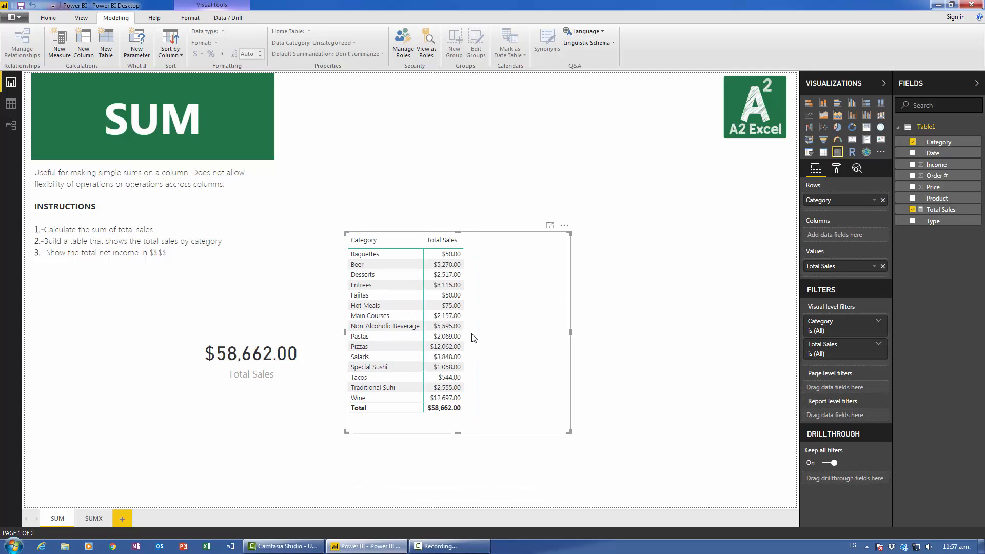
click(438, 243)
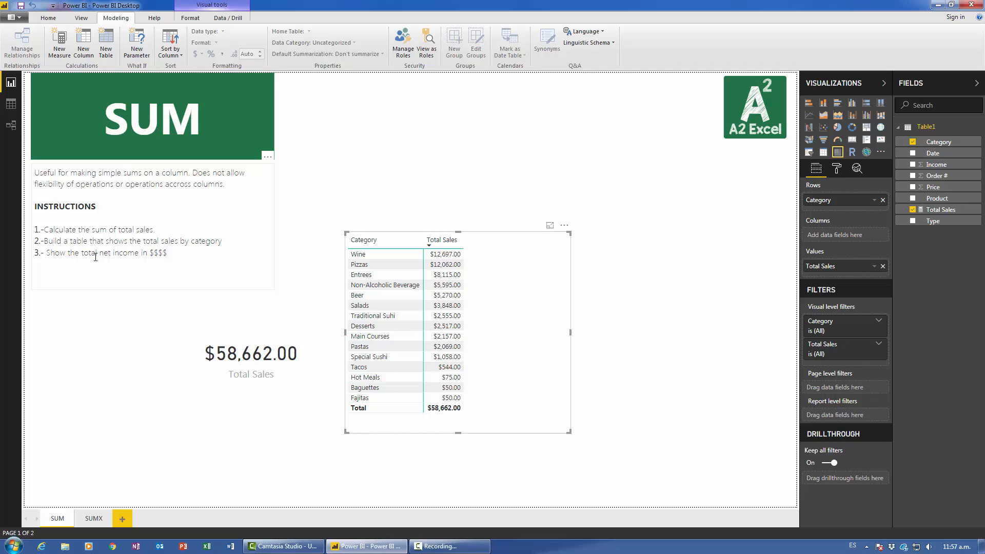
- Examine the Price and Income columns of the Table1 data, pairing each price with its income percentage row by row
click(11, 104)
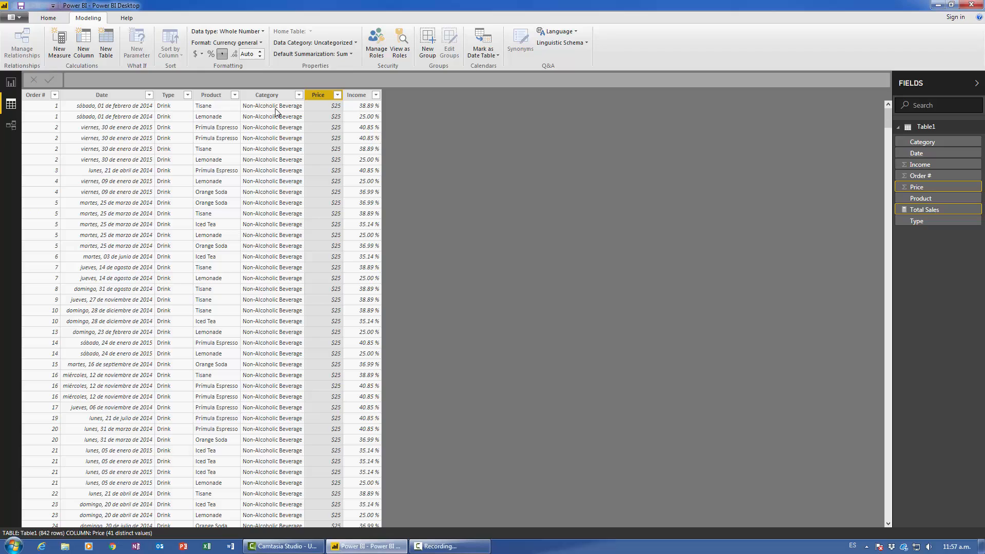
click(362, 112)
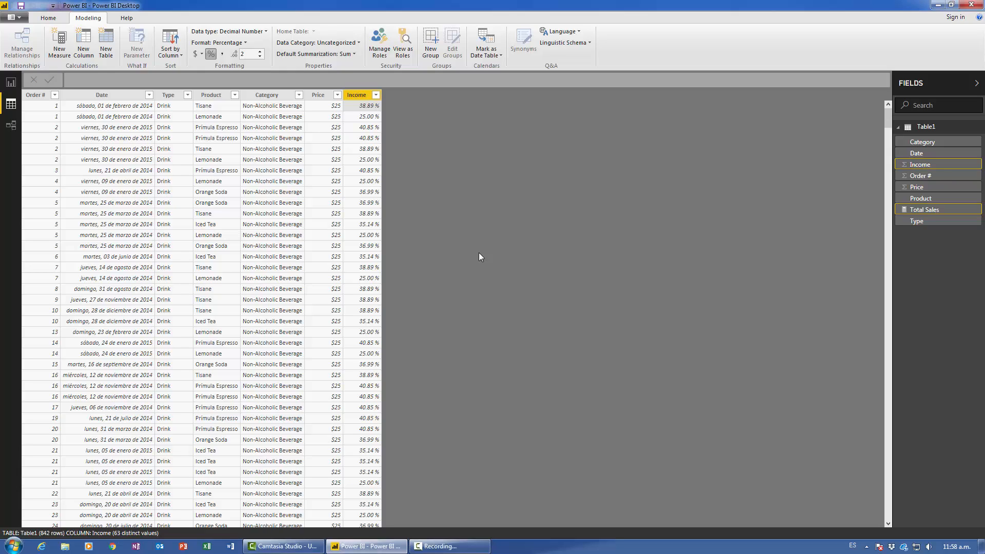
click(331, 107)
click(362, 109)
click(336, 119)
click(360, 119)
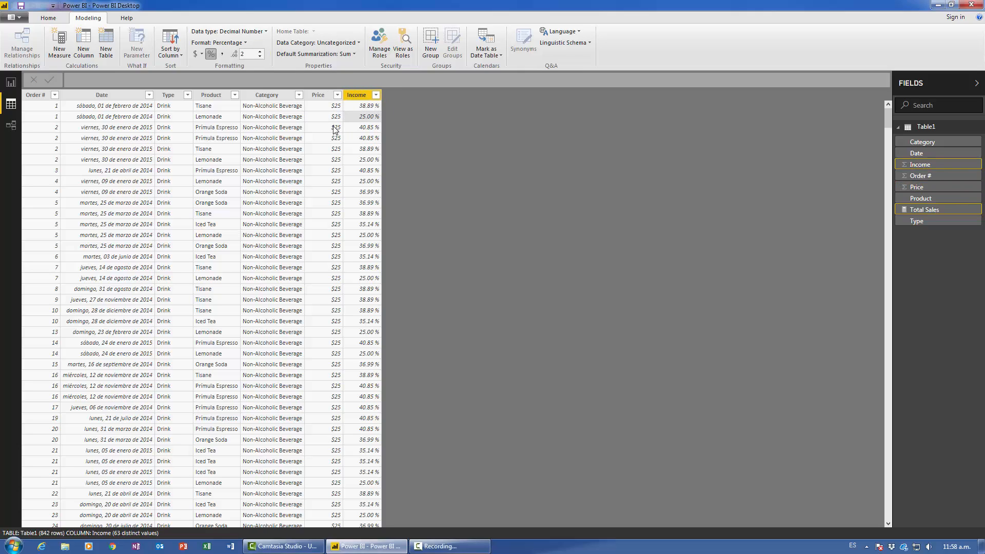
click(333, 128)
click(360, 129)
click(331, 138)
click(362, 138)
click(331, 149)
click(361, 150)
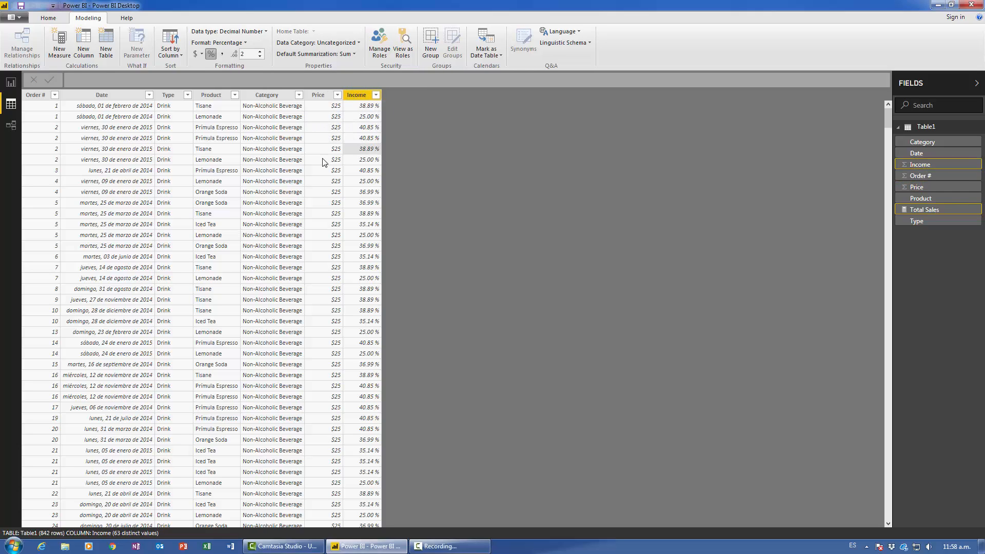
click(331, 160)
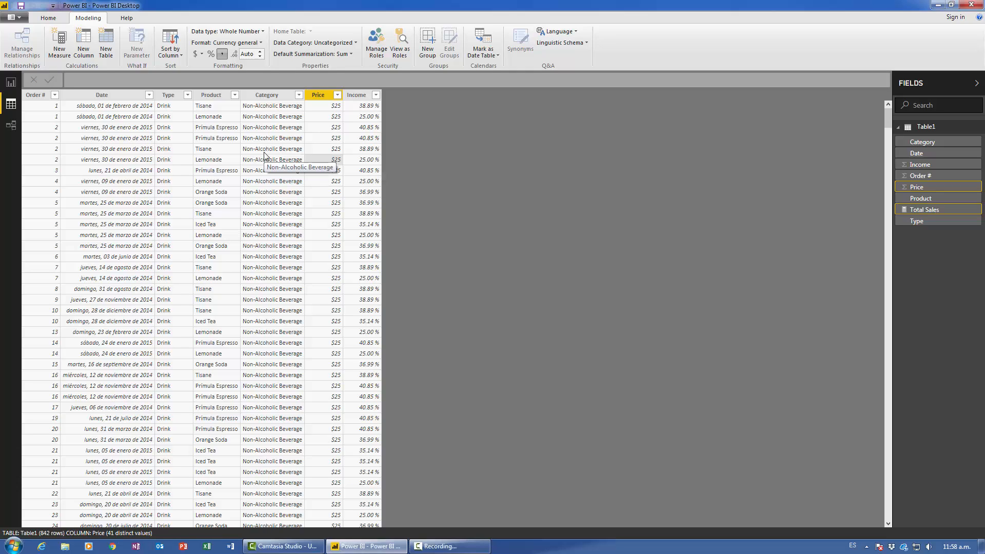
click(359, 99)
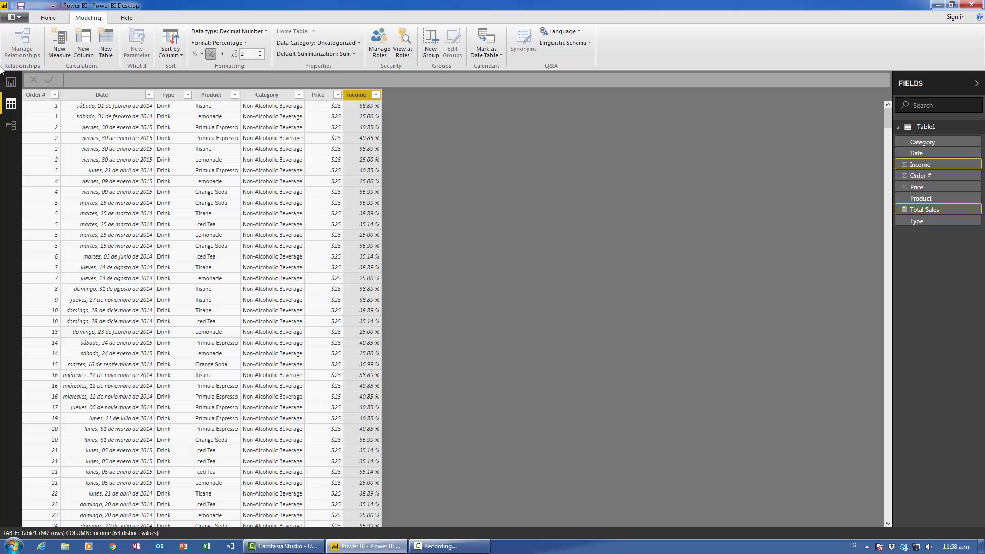
- Start a new measure on the SUM page with the formula Total income (wrong) = sum(Table1[Price]*
click(11, 81)
click(665, 245)
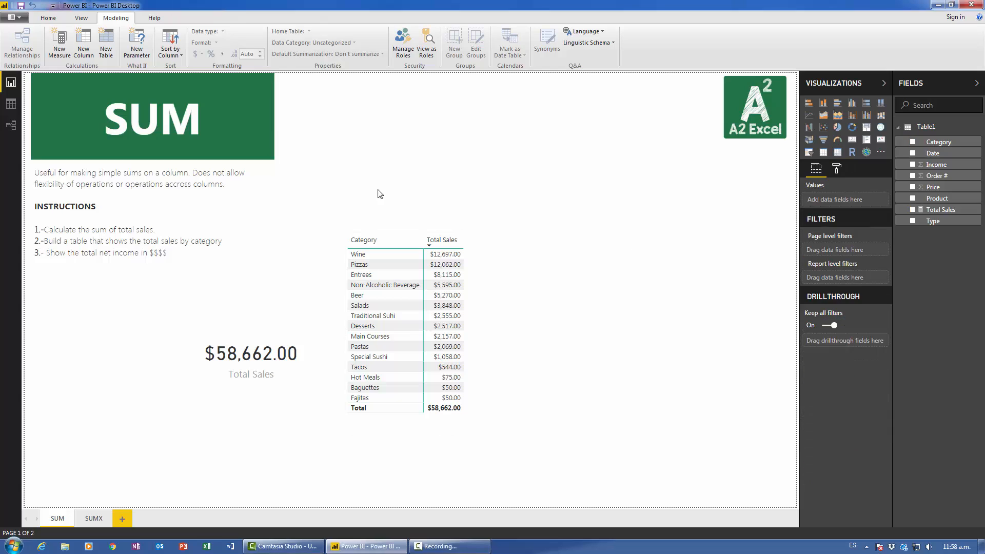
click(60, 52)
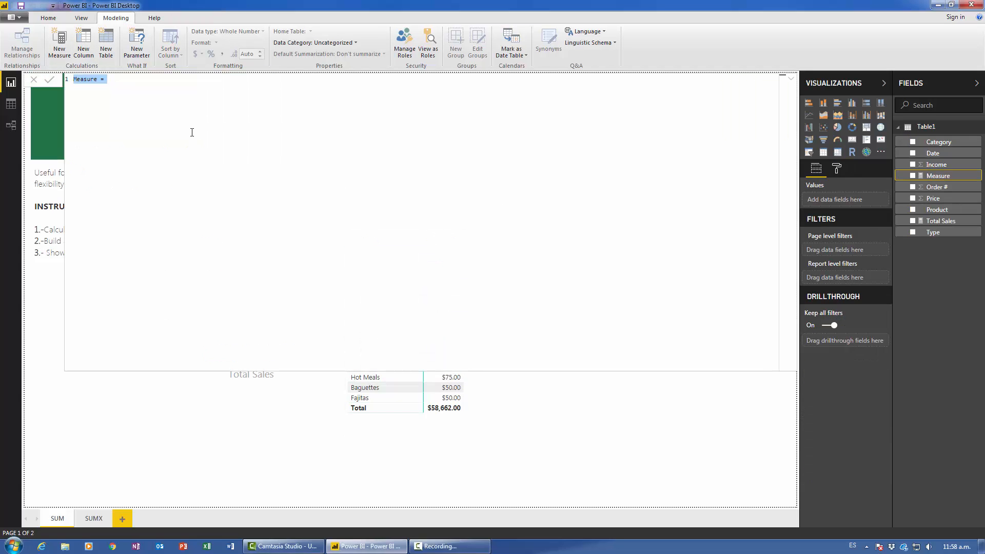
text(Total income (worng))
key(BackSpace)
key(BackSpace)
key(BackSpace)
key(BackSpace)
key(BackSpace)
text(rong)
key(BackSpace)
key(BackSpace)
text(n)
key(BackSpace)
text(g) = sum)
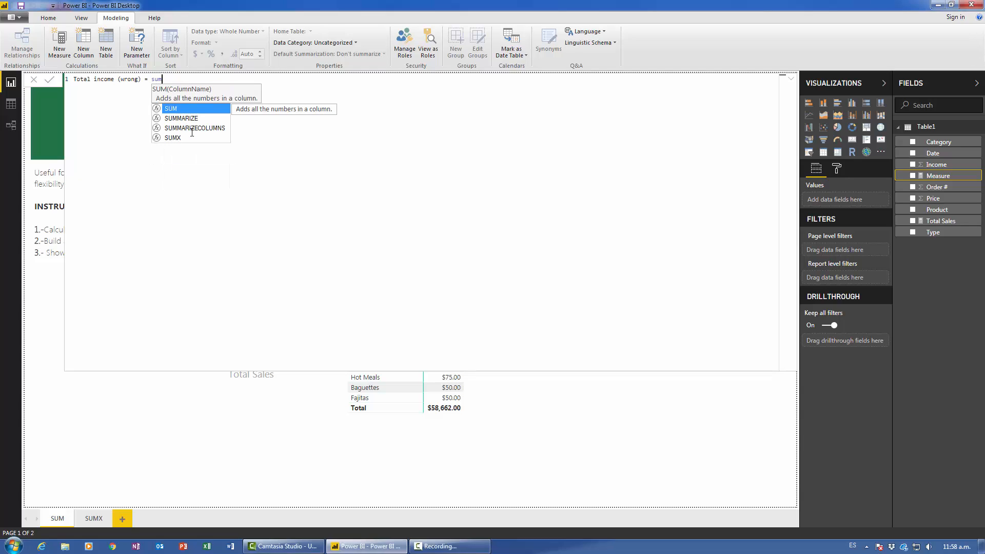
text((Table1[Price]*)
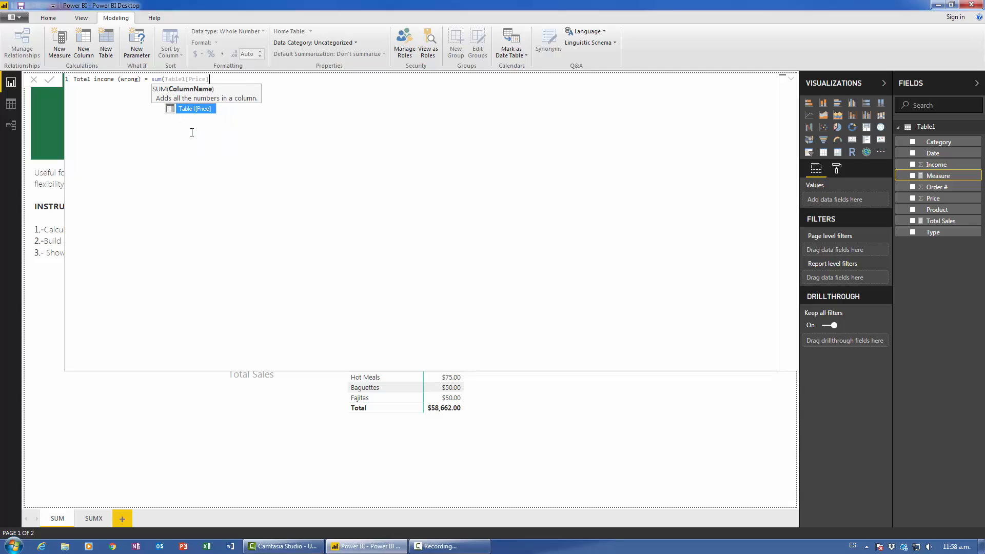
- Try to reference the Income column as the second factor inside the same sum function
text(inc)
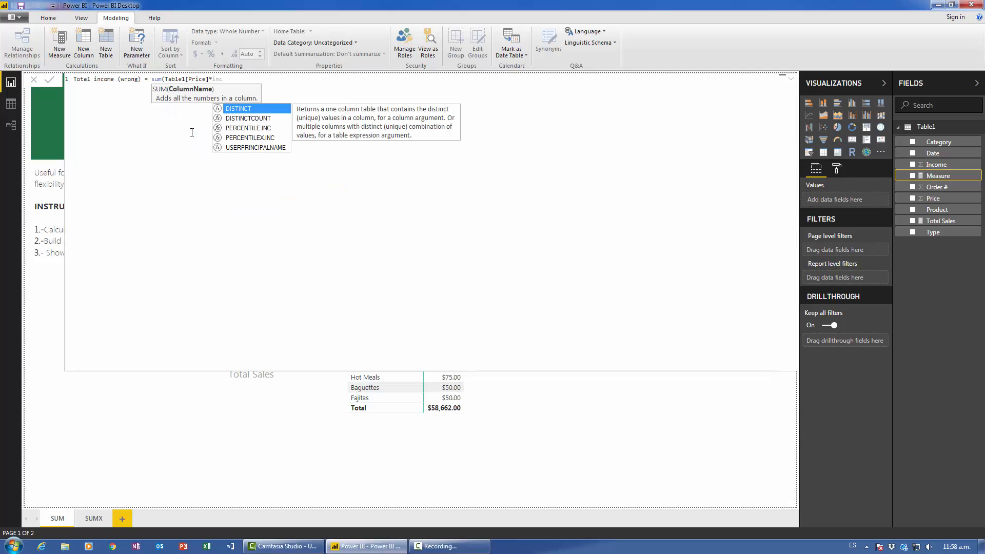
key(BackSpace)
key(BackSpace)
key(BackSpace)
text(mar)
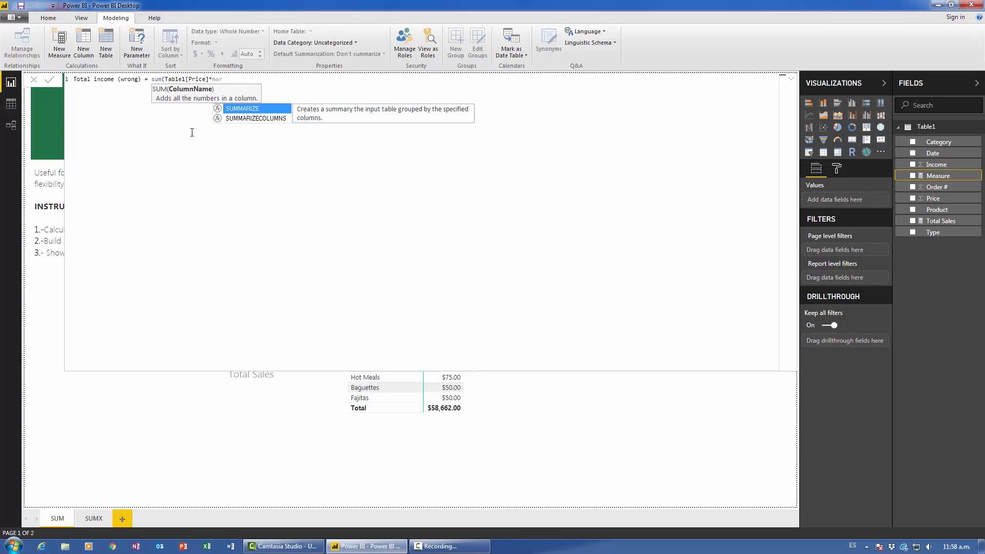
key(BackSpace)
key(BackSpace)
key(BackSpace)
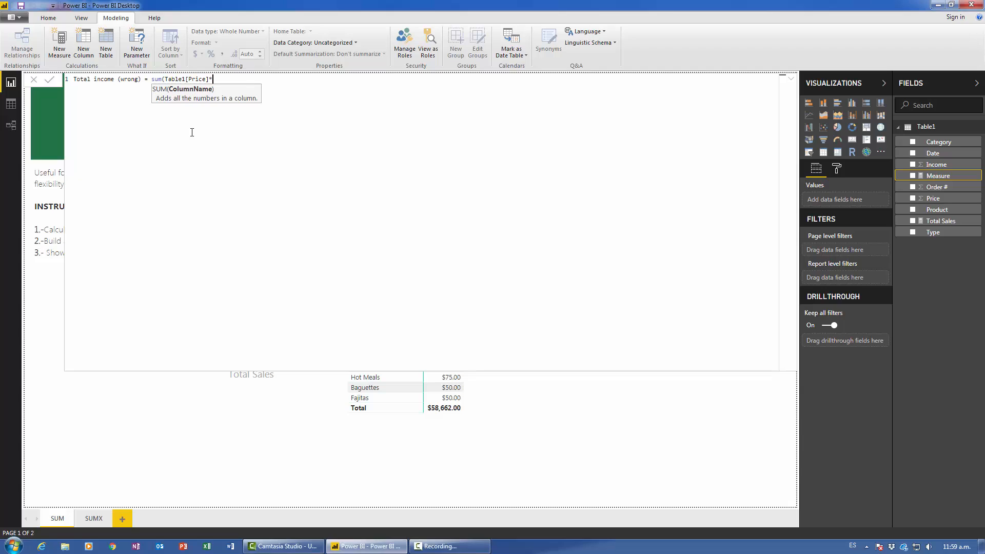
- Complete the measure as Total income (wrong) = sum(Table1[Price])*sum(Table1[Income]) and add it to the matrix values
key(BackSpace)
text())
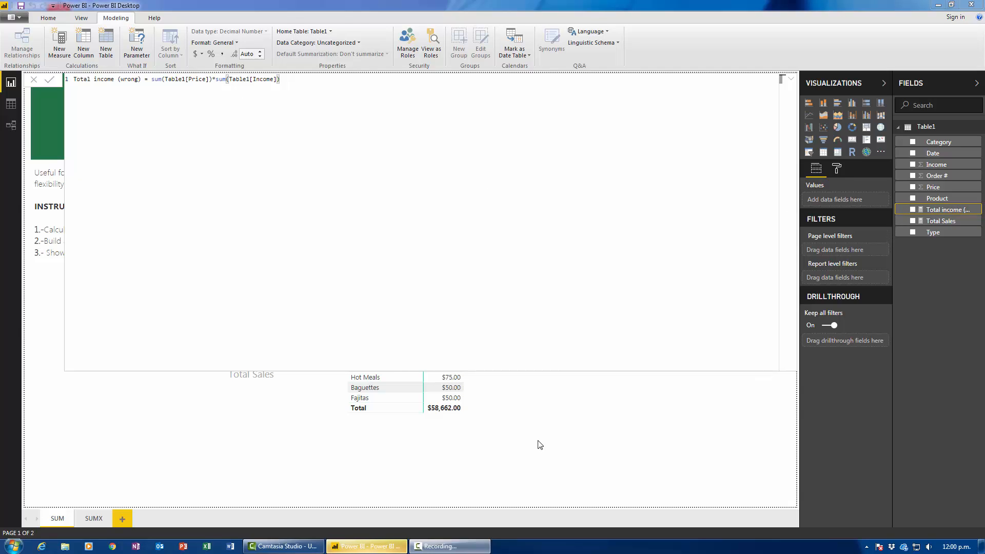
click(942, 233)
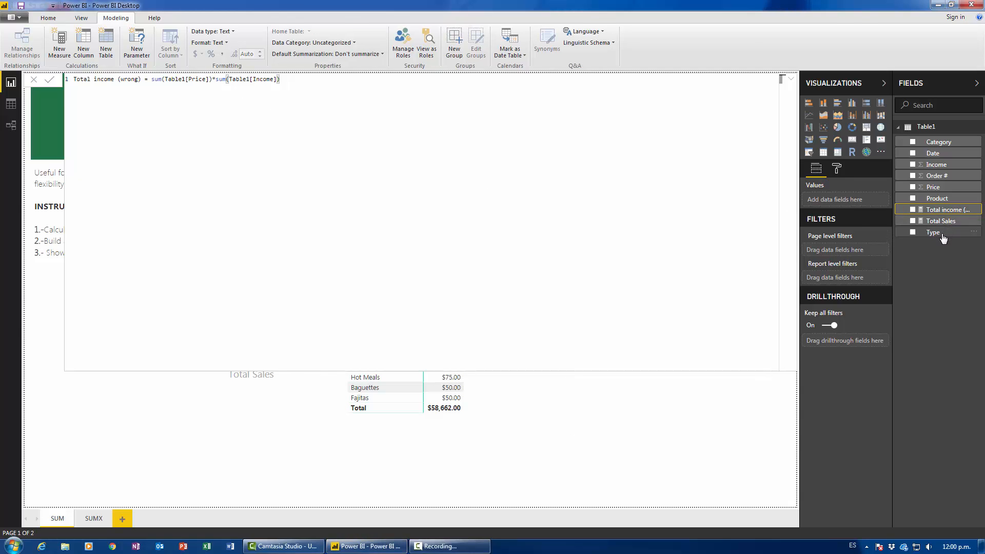
drag(927, 211, 434, 301)
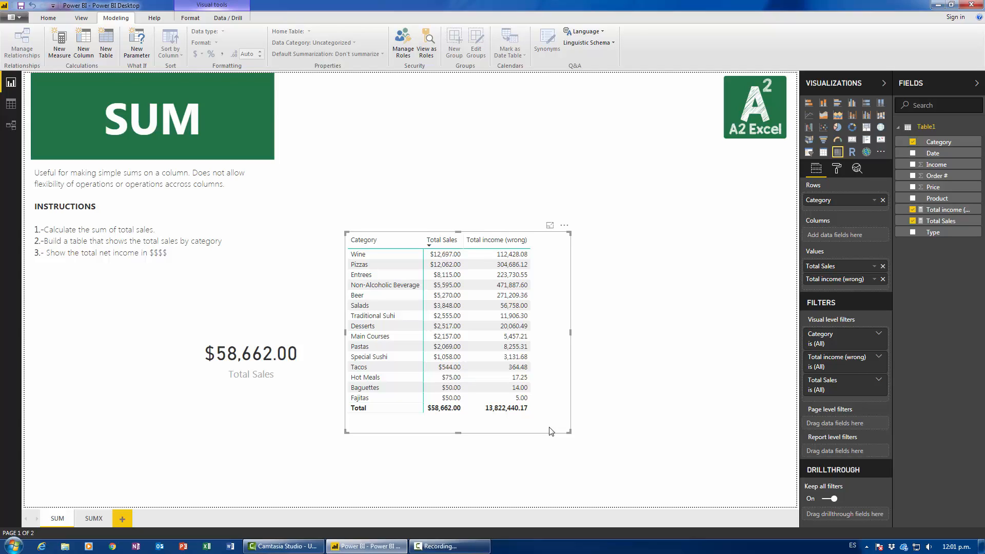
- Review the Table1 Price and Income columns as wholes and row by row, then return to the SUM report page
click(11, 104)
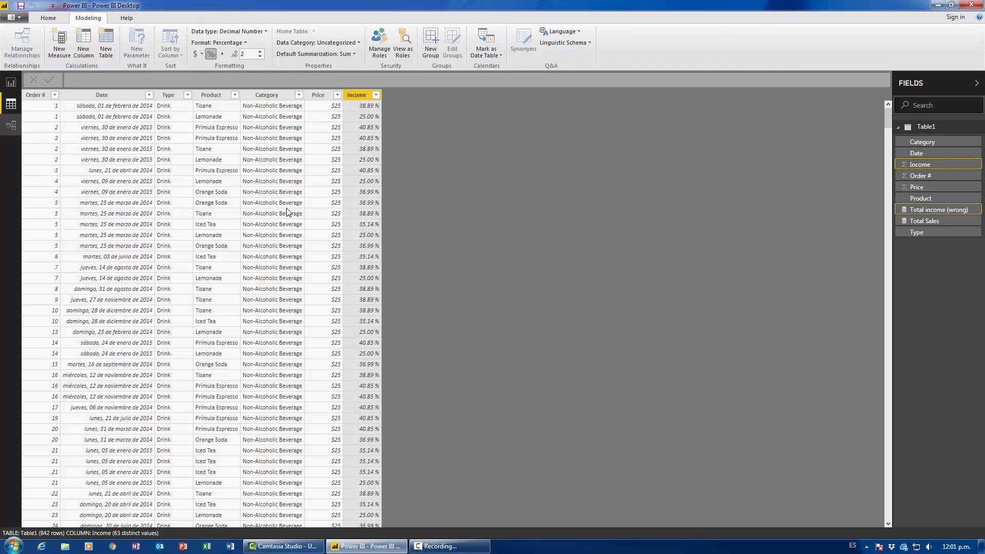
click(324, 97)
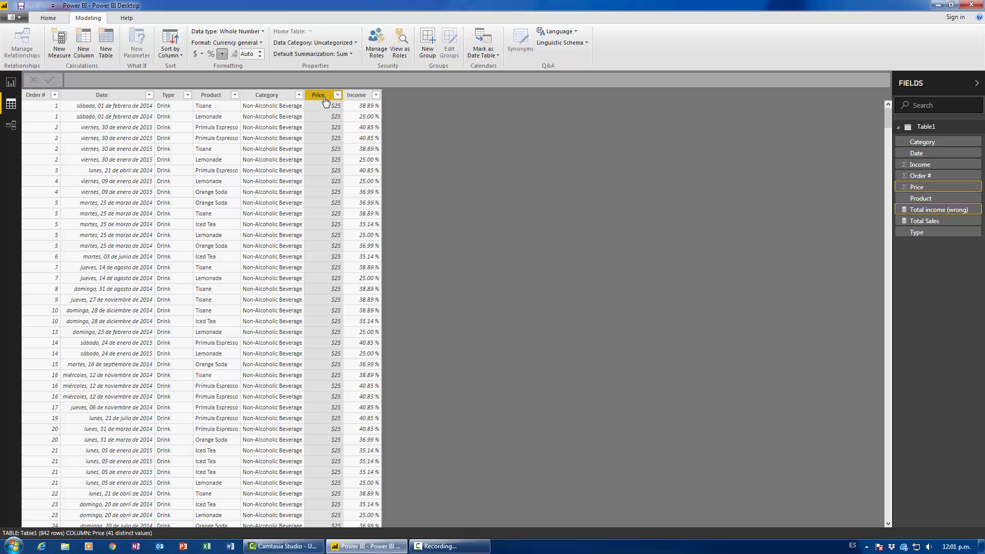
click(358, 98)
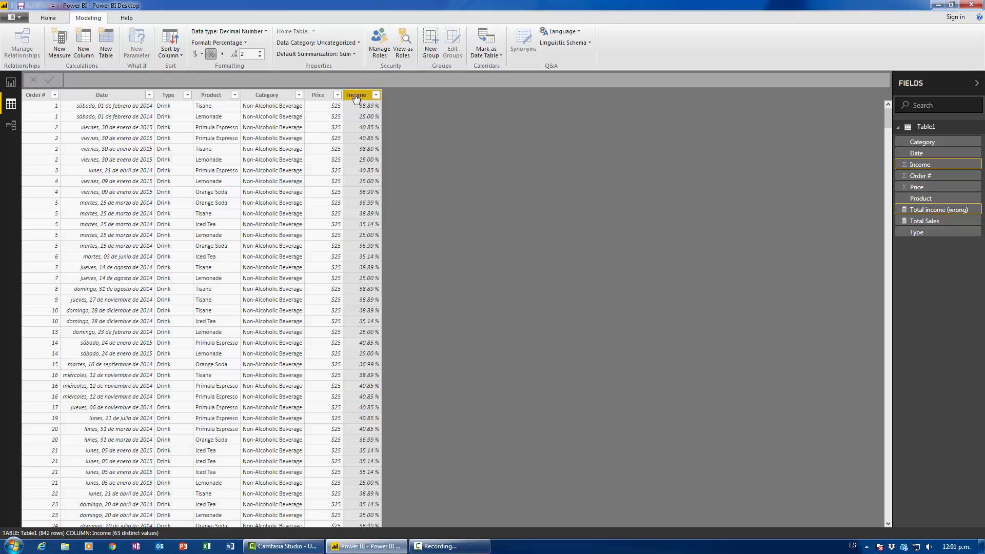
click(318, 96)
click(360, 97)
click(329, 119)
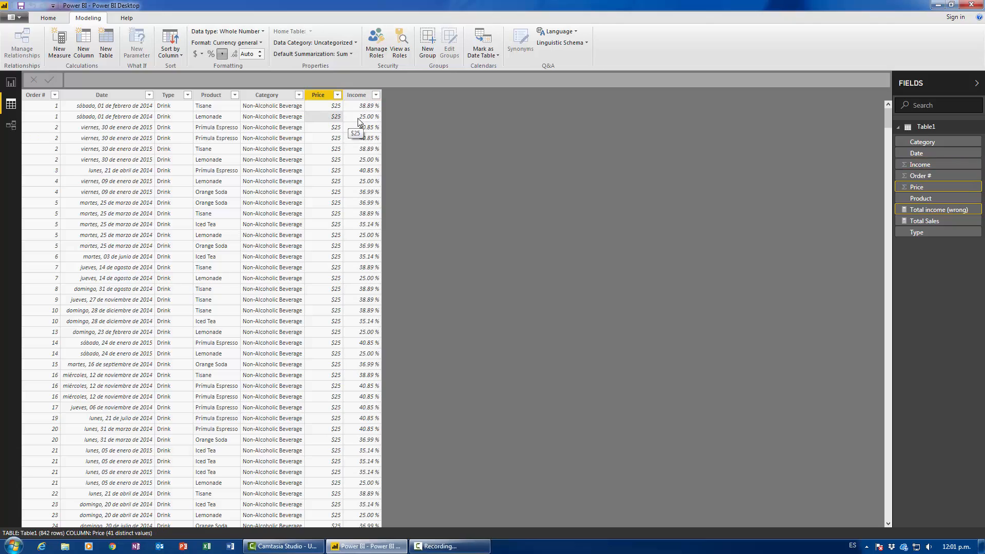
click(357, 120)
click(333, 126)
click(354, 130)
click(336, 137)
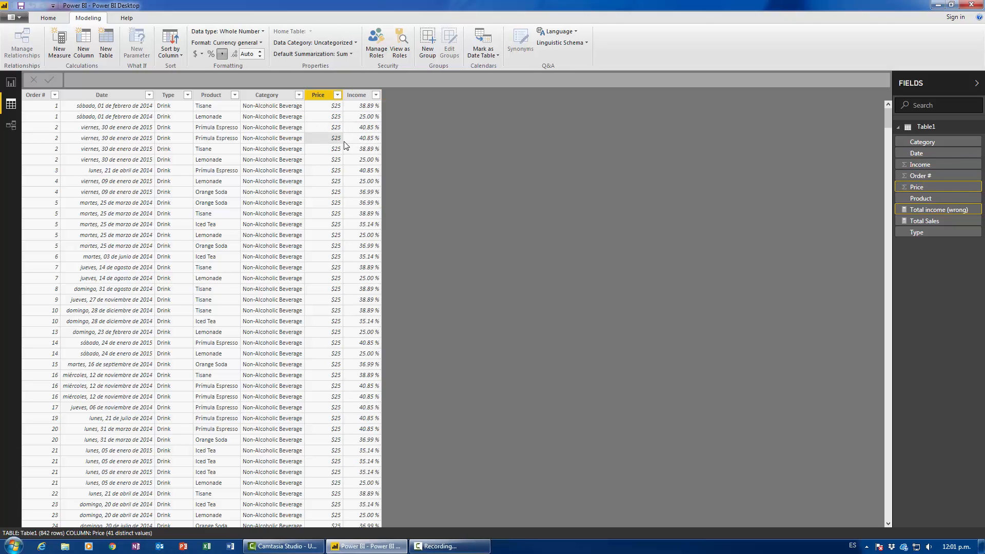
click(353, 139)
click(335, 146)
click(355, 150)
click(333, 158)
click(353, 162)
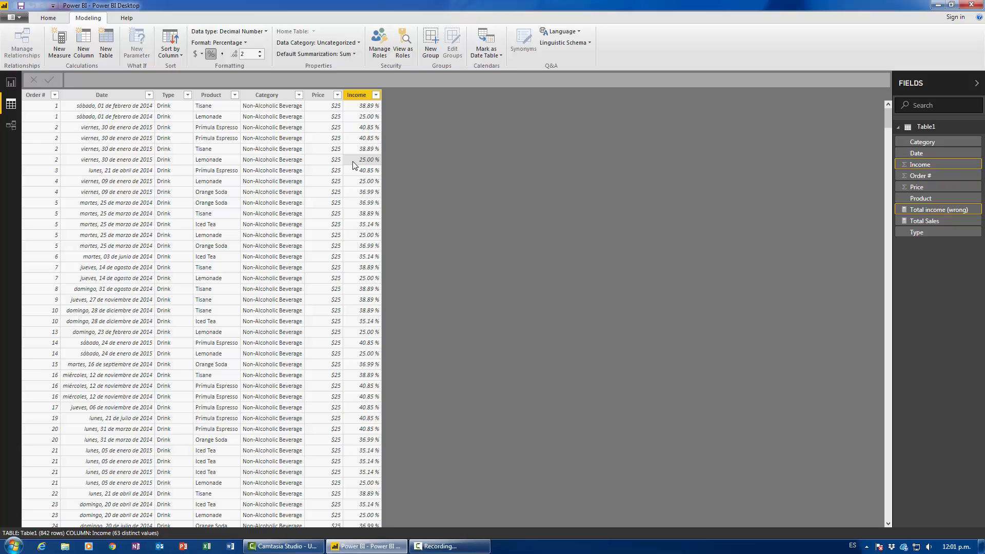
click(11, 83)
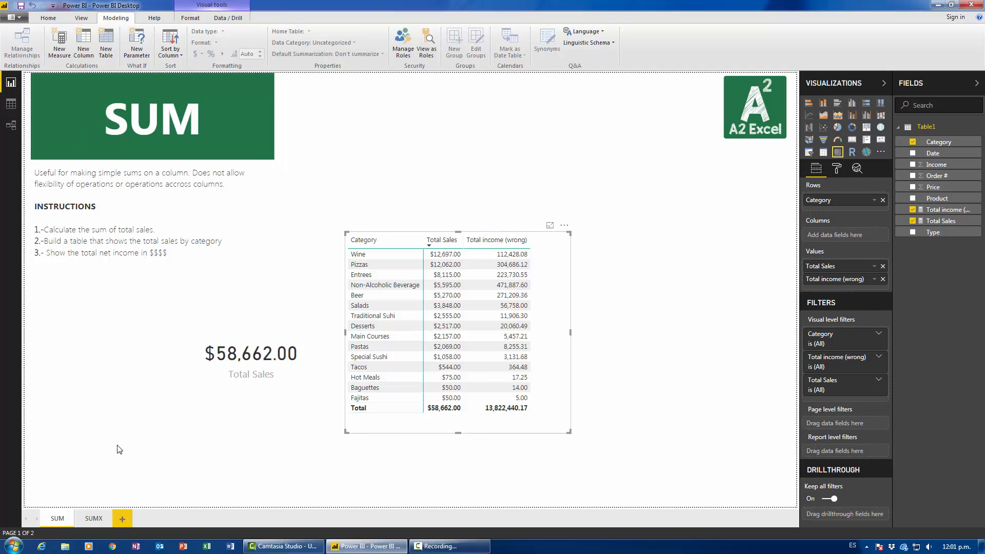
- Add a calculated column to Table1 with the formula Income $$$$ = Table1[Price]*Table1[Income]
click(94, 518)
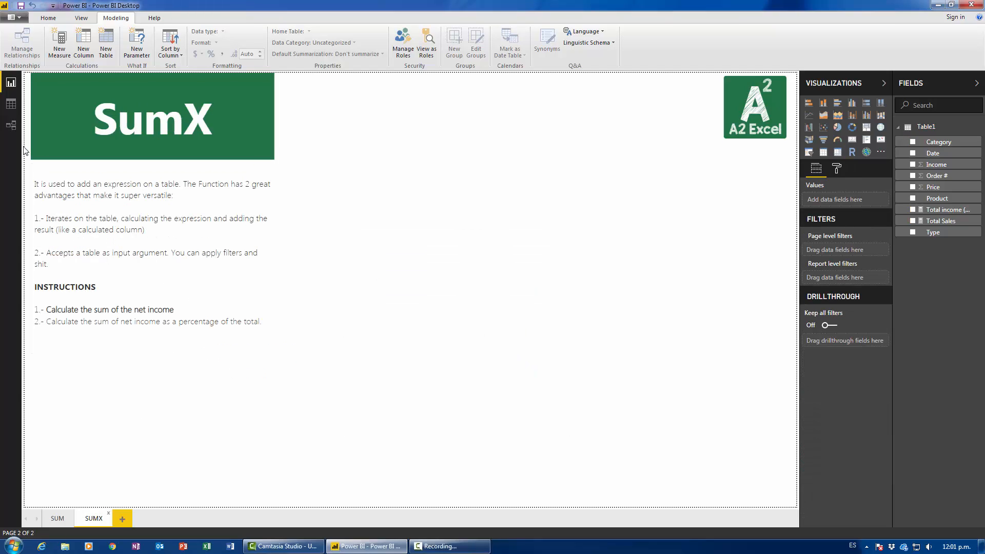
click(11, 105)
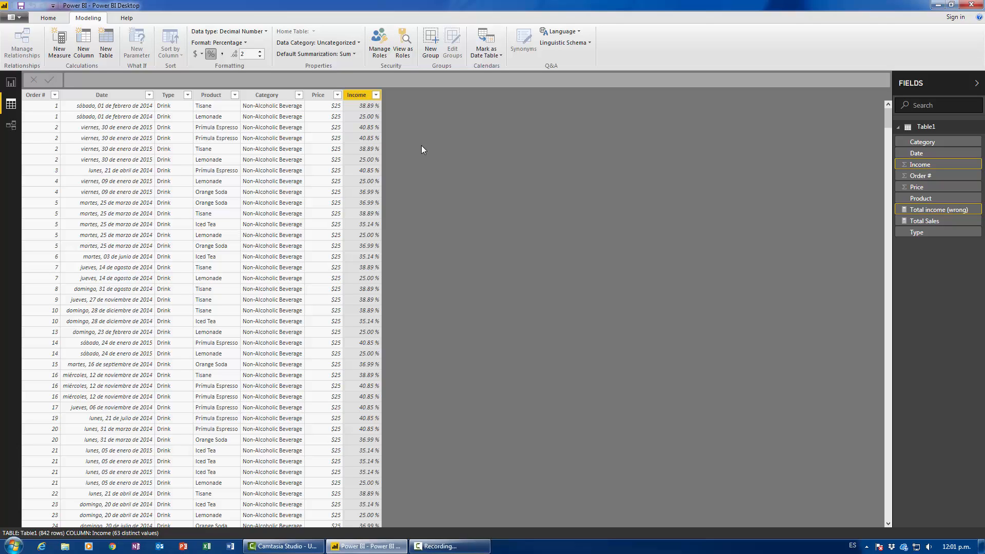
click(83, 49)
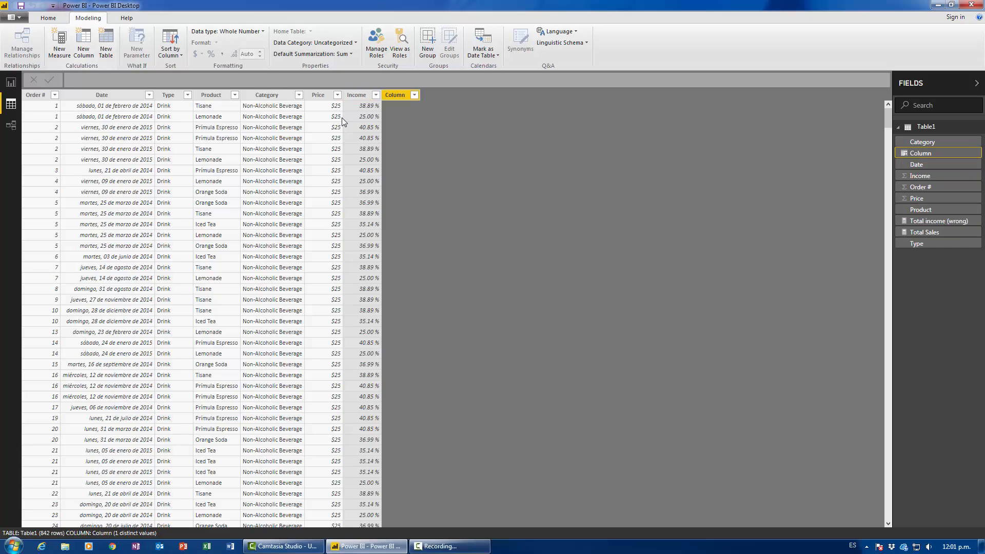
text(Income)
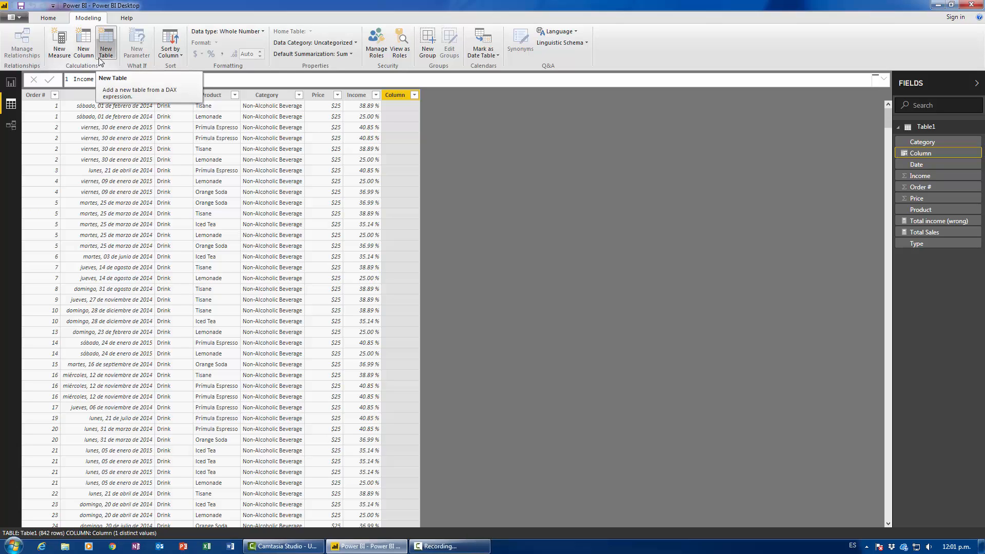
text( $$$$=)
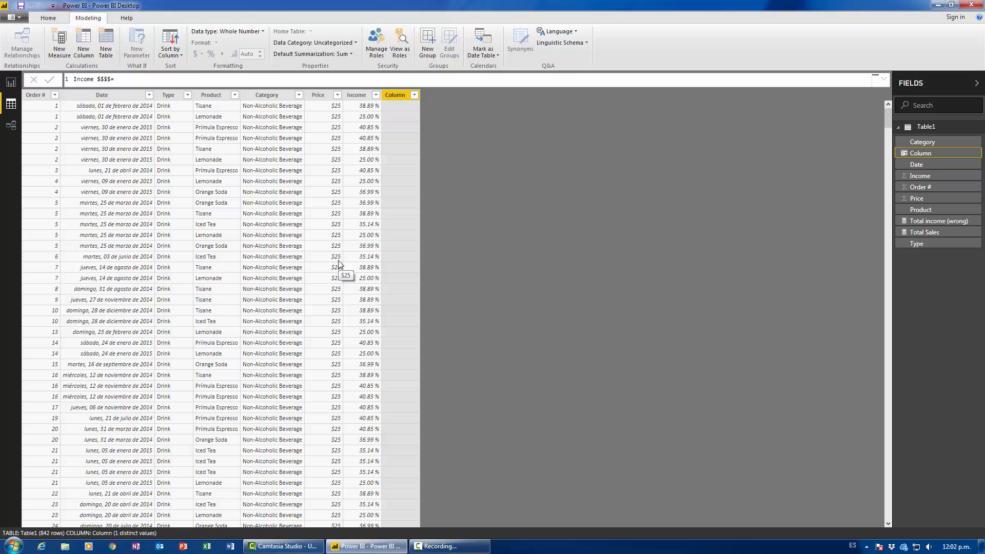
text(Table1[Price]*inc)
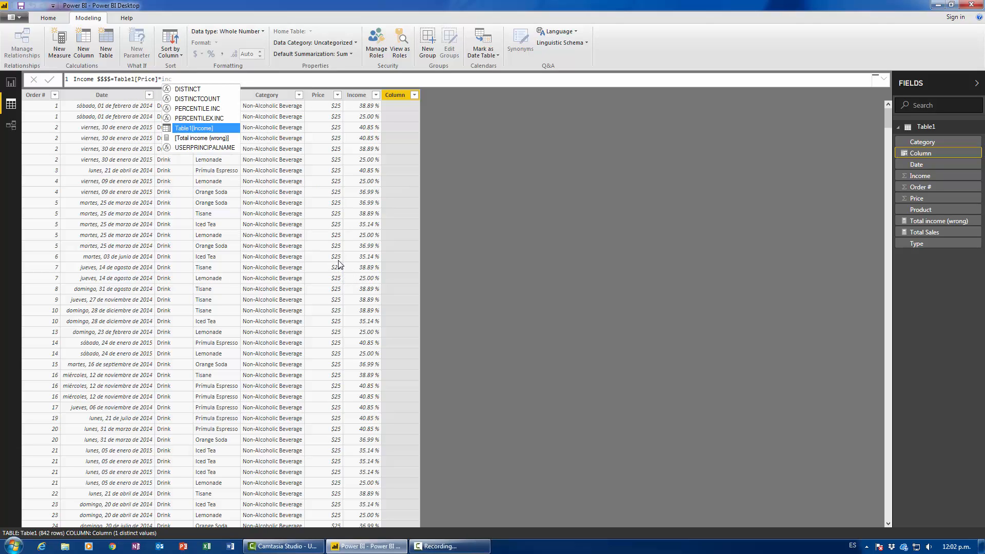
key(Tab)
key(Return)
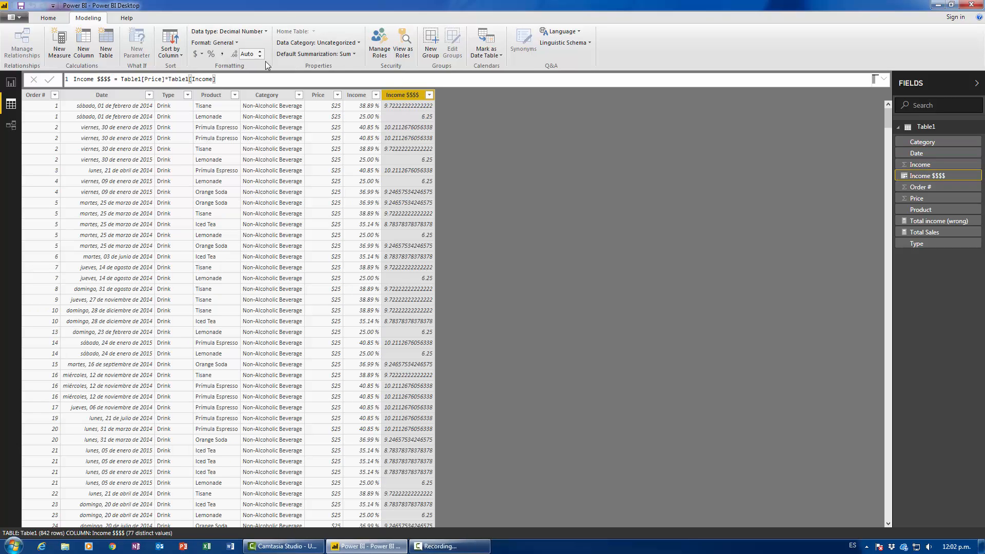
- Format the Income $$$$ column as $ Spanish (Mexico) currency with 2 decimal places
click(202, 54)
click(209, 78)
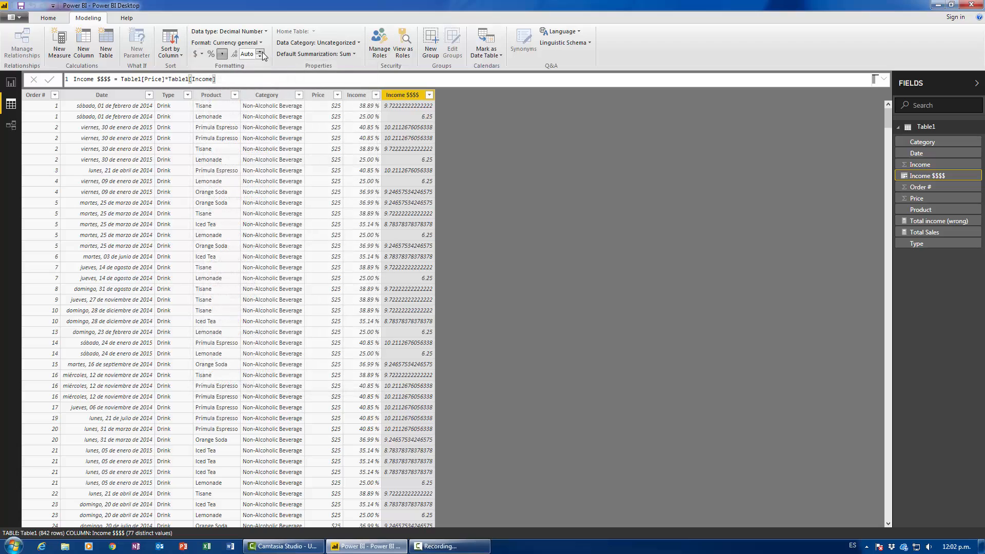
click(260, 55)
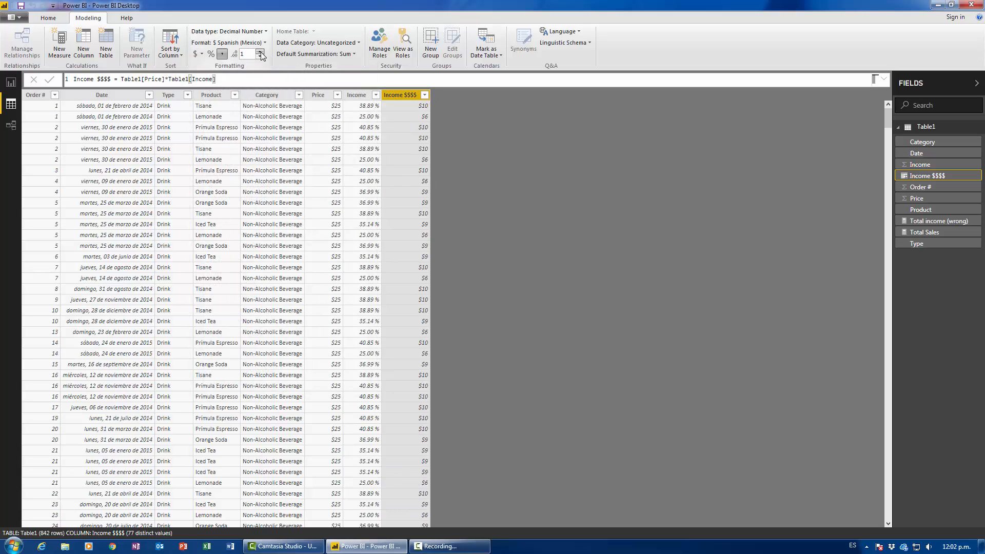
click(260, 51)
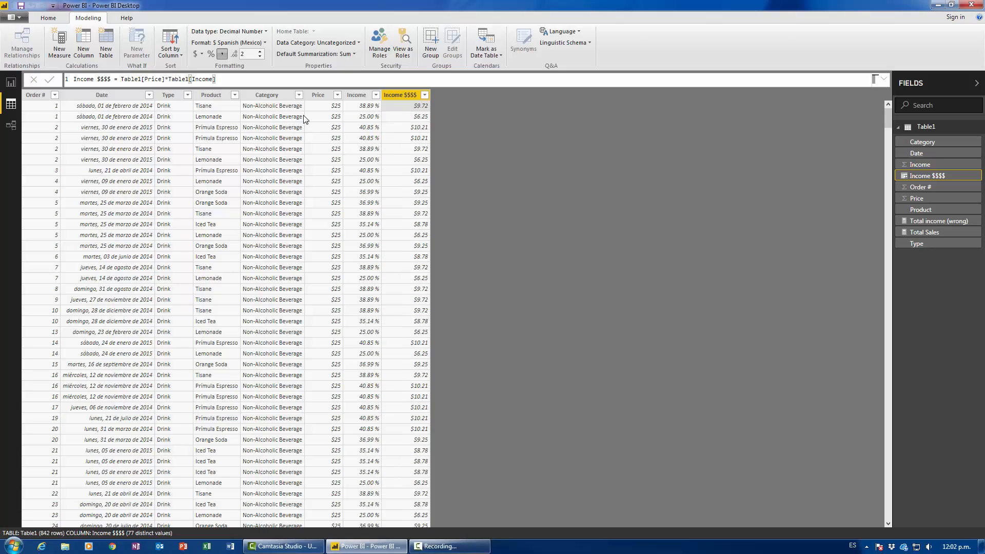
- Examine the Price and Income values row by row in the first rows of Table1 against Income $$$$
click(321, 108)
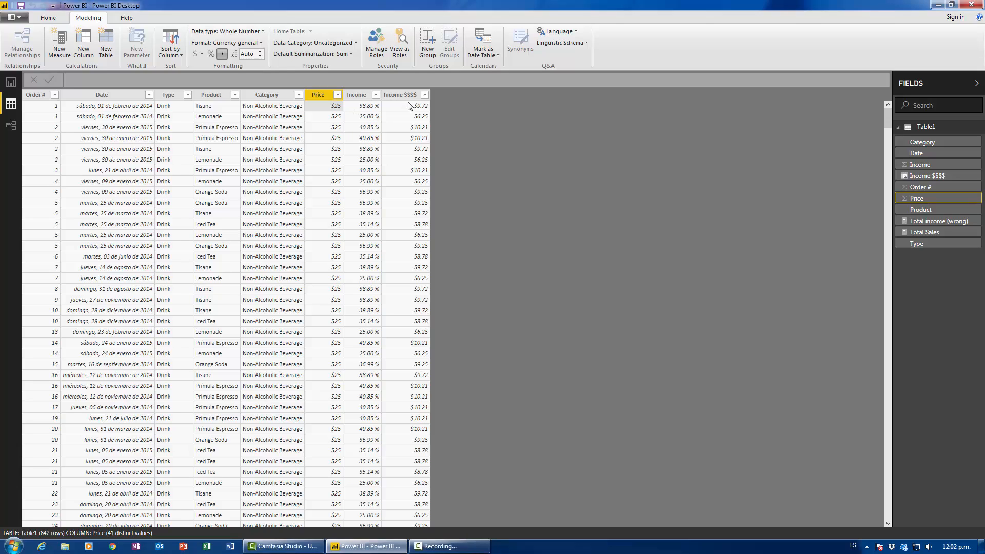
click(358, 107)
click(333, 118)
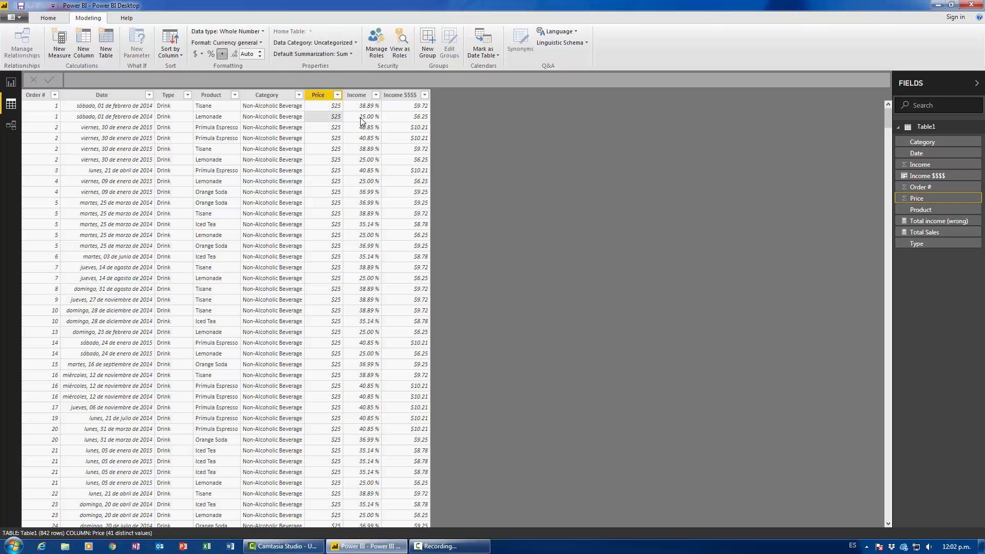
click(361, 119)
click(335, 128)
click(360, 127)
click(335, 139)
click(358, 139)
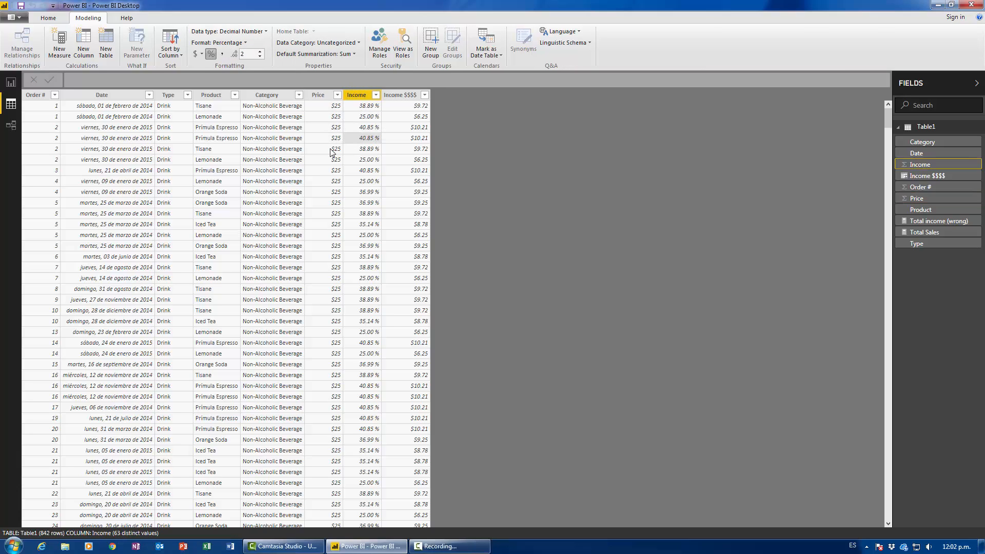
click(331, 150)
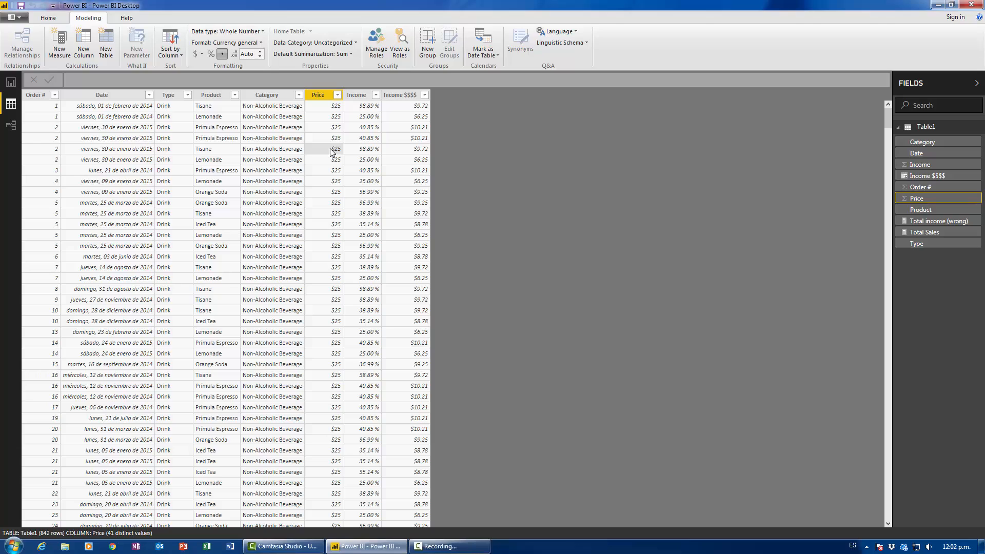
- Start a new measure on the SUMX report page with the formula Income in $$$$ by sumx = sumx(Table1,
click(11, 82)
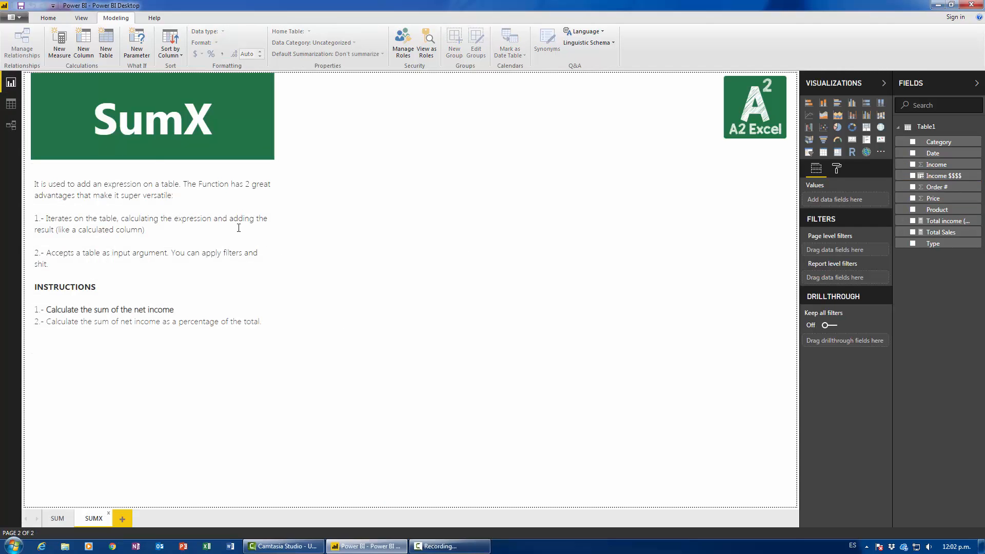
click(59, 42)
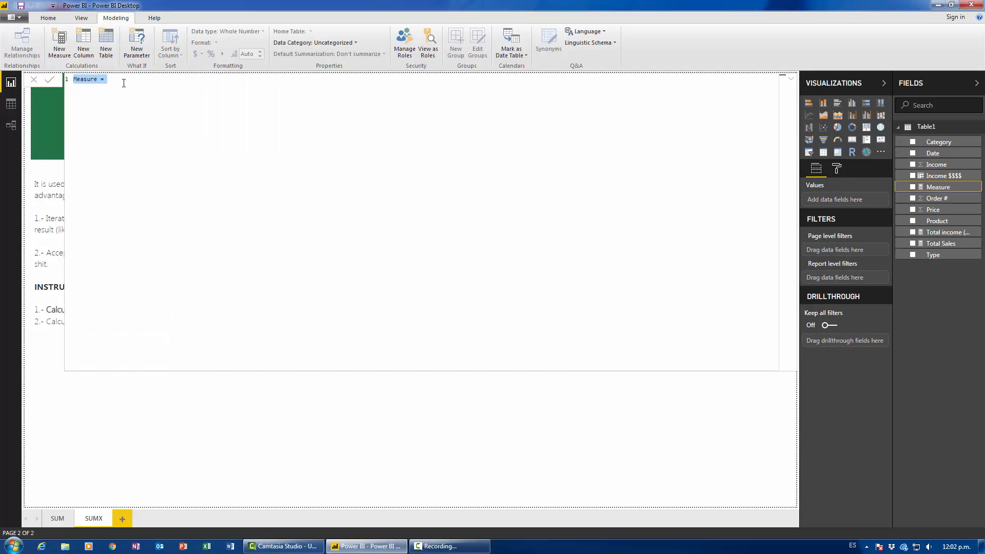
text(Income IN)
key(BackSpace)
key(BackSpace)
key(BackSpace)
text(in $$$$ by sumx = sumx()
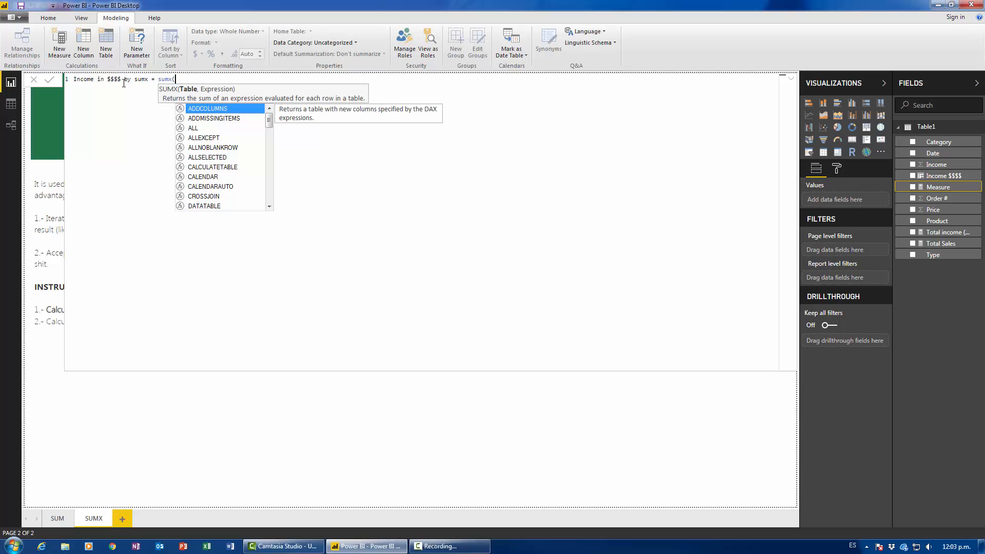
text(table)
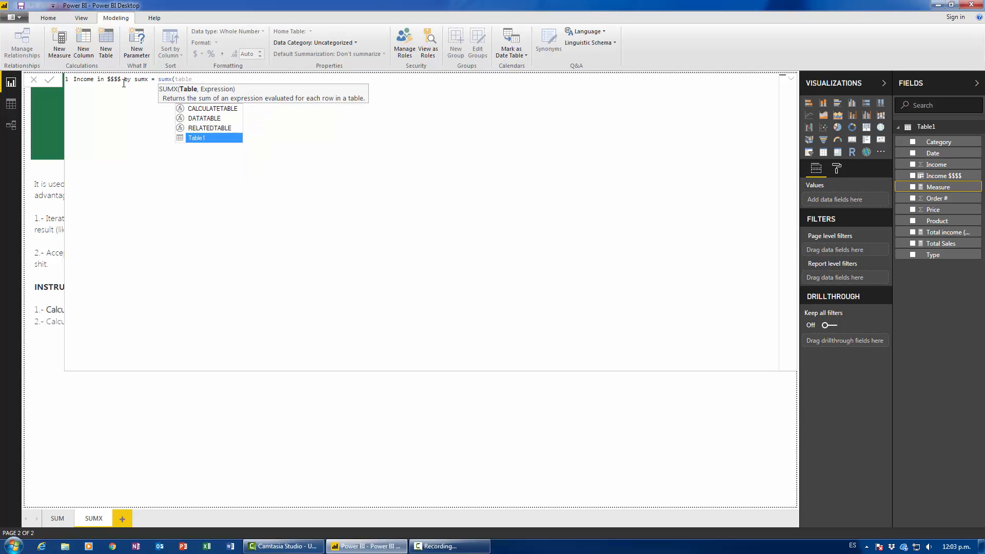
key(Tab)
text(,)
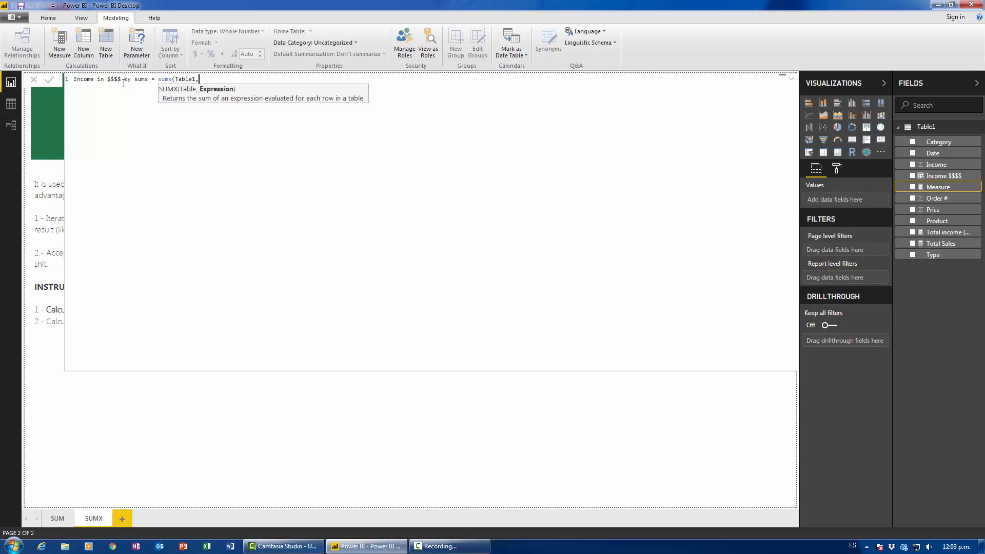
- Complete the measure's sumx expression with Table1[Price]*Table1[Income] and commit the formula
text(Table)
key(BackSpace)
text(Table1[Price])
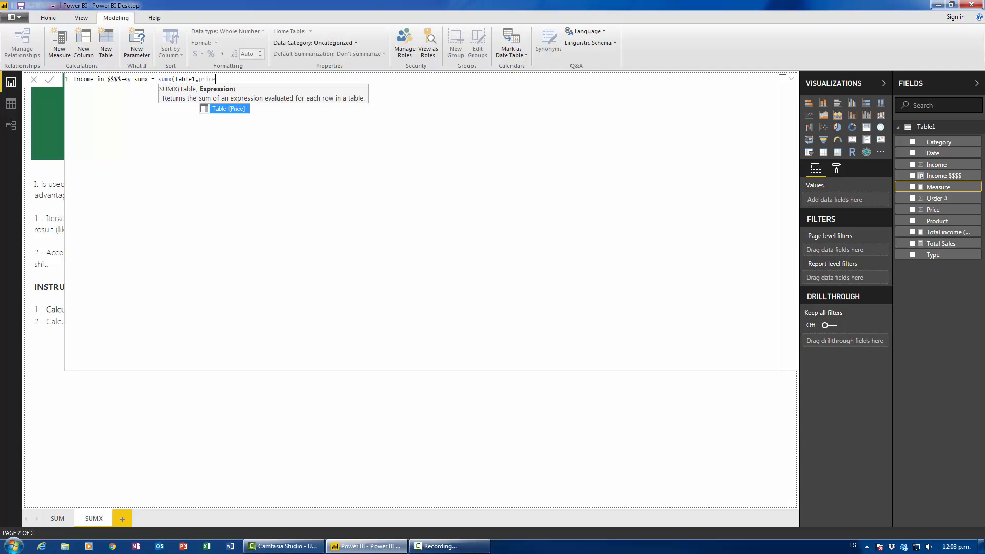
key(Tab)
text(*inc)
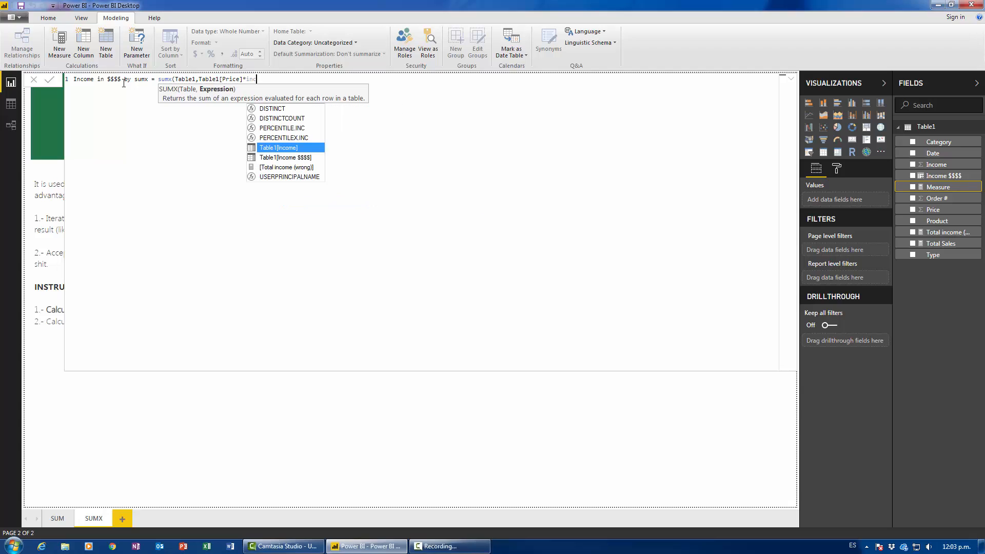
key(Tab)
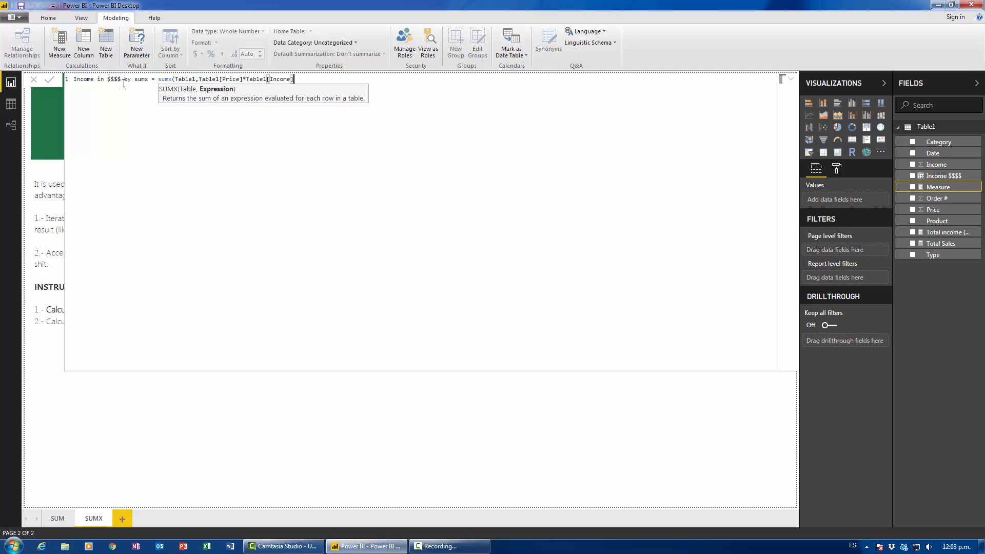
text())
key(Return)
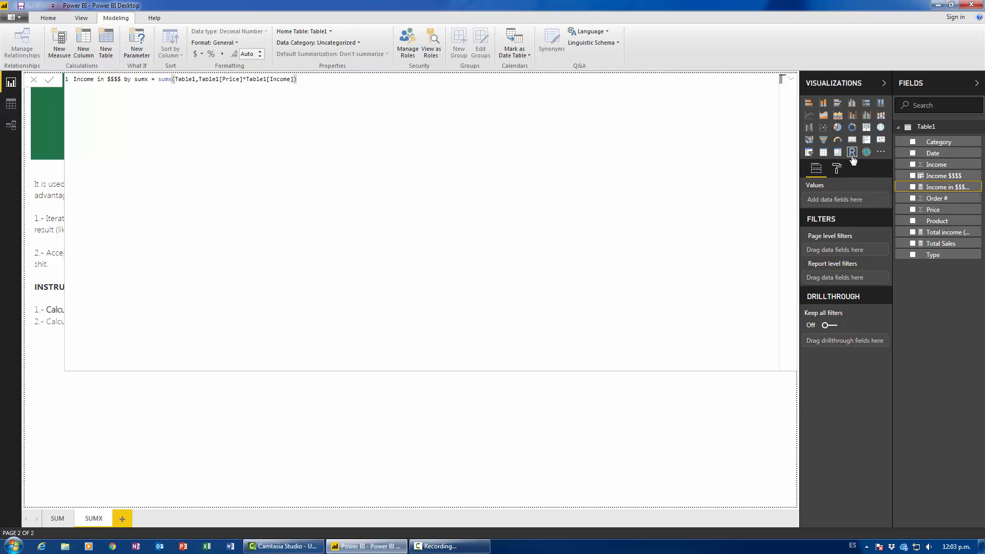
drag(275, 402, 544, 276)
drag(591, 373, 594, 431)
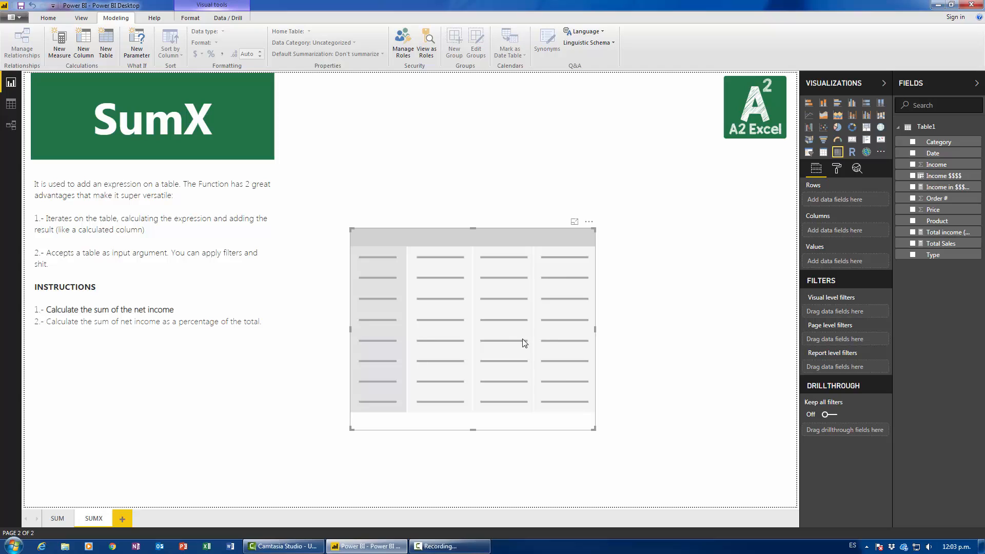
key(Delete)
- Add a card visual showing the Income in $$$$ by sumx measure and place it beside the SumX description
click(852, 139)
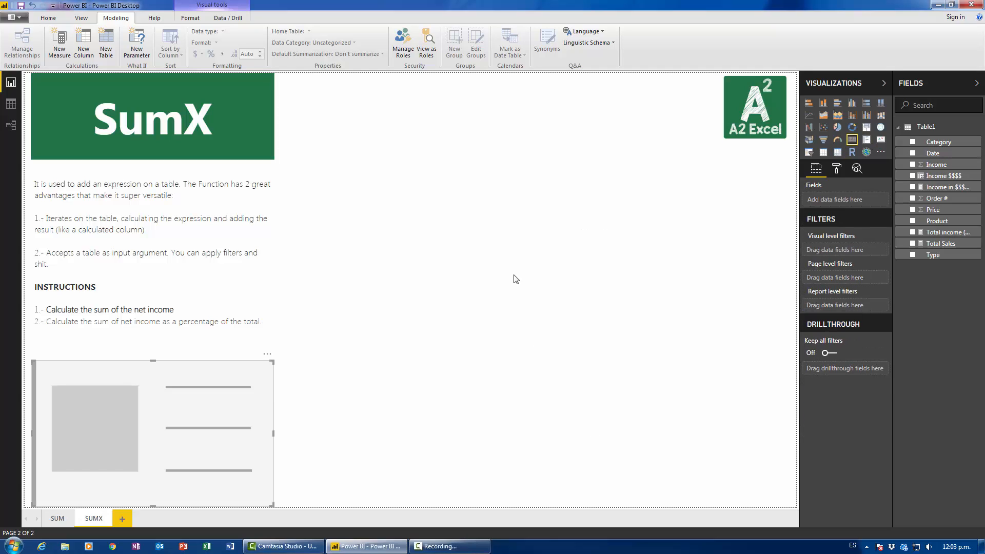
drag(498, 293, 552, 256)
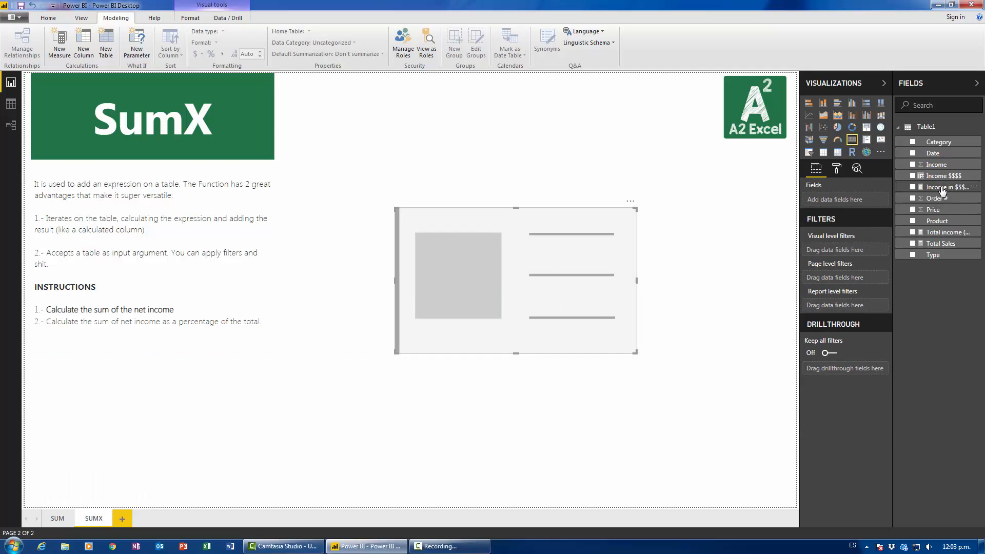
drag(893, 160, 858, 165)
drag(924, 187, 505, 266)
drag(546, 304, 471, 239)
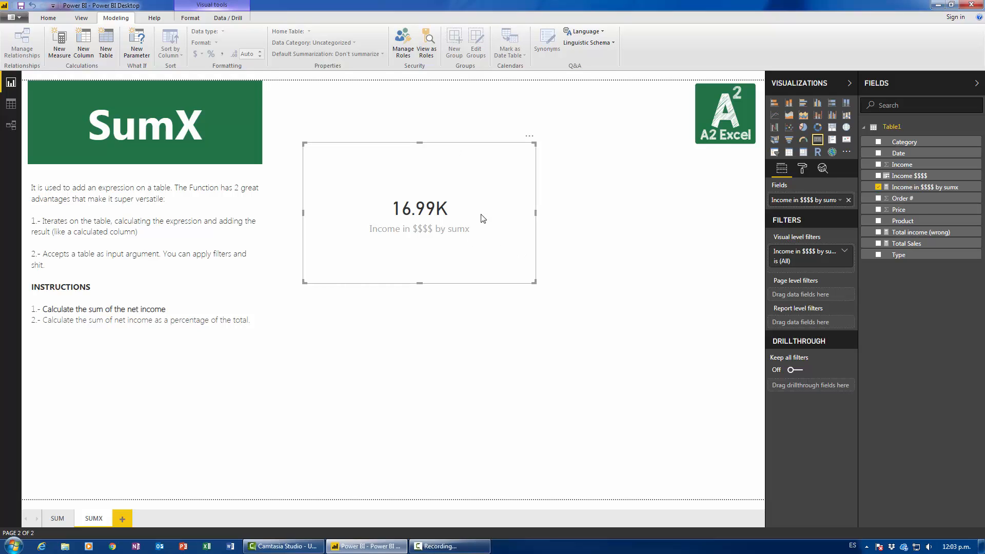
- Format the Income in $$$$ by sumx measure as dollar currency with 2 decimal places
click(921, 187)
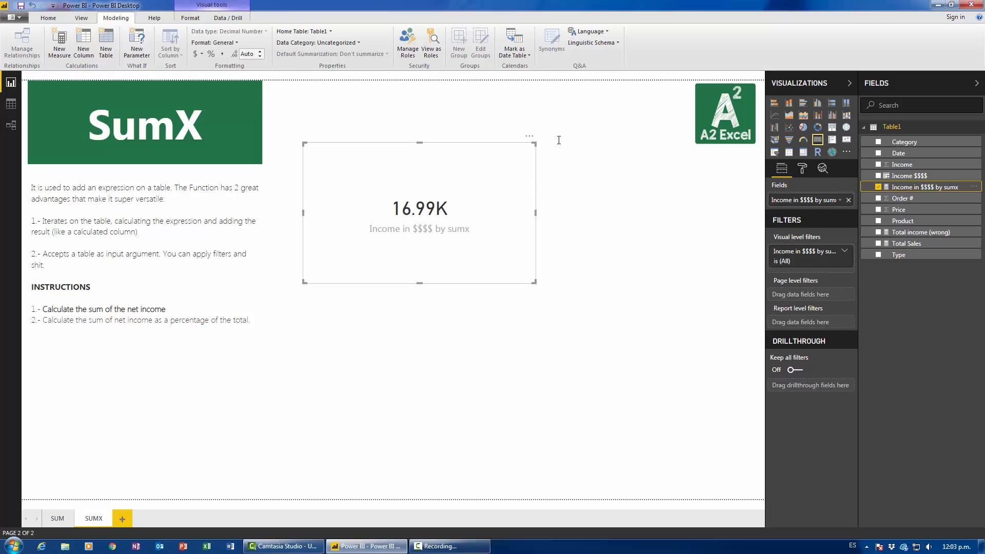
click(201, 54)
click(221, 66)
click(261, 56)
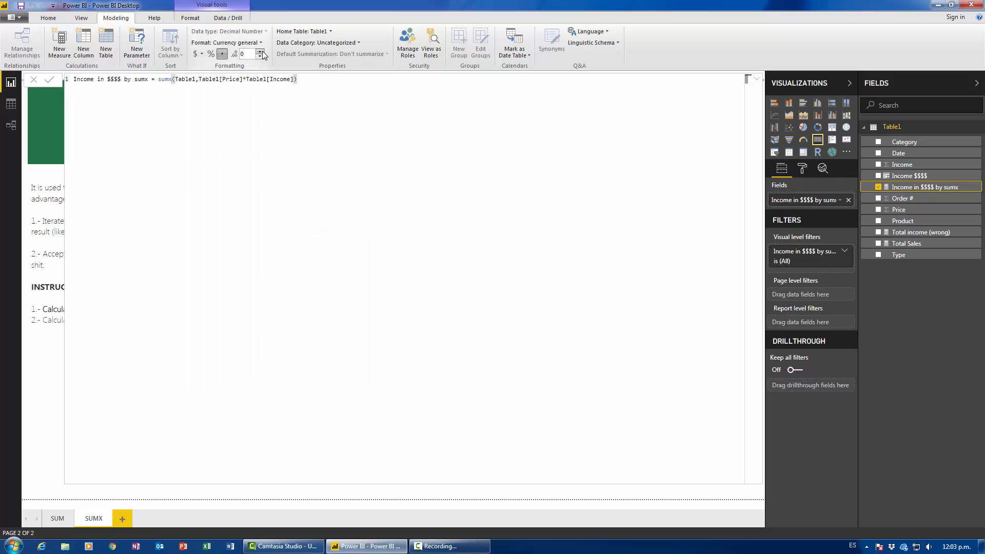
- Set the display units of the income card's data label to None
click(800, 170)
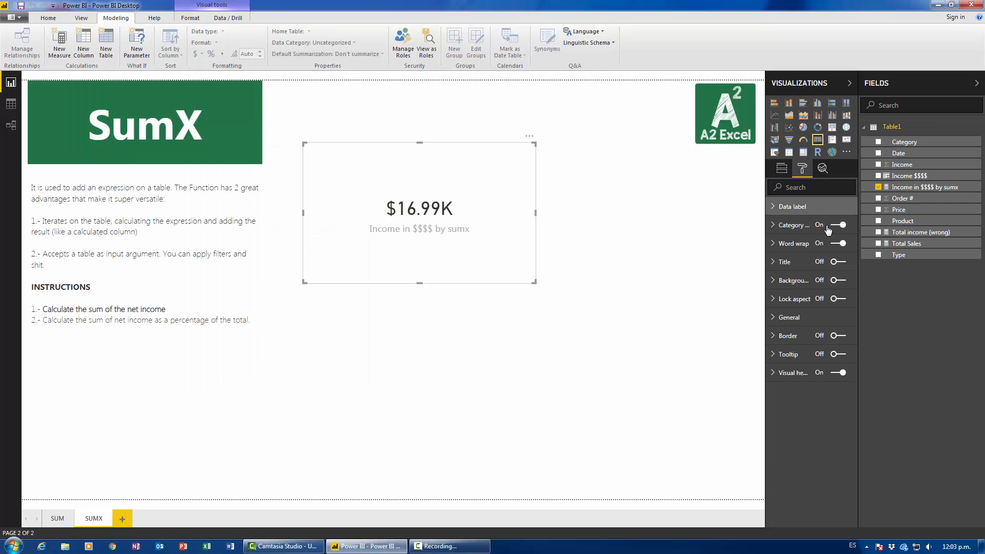
click(810, 207)
click(809, 271)
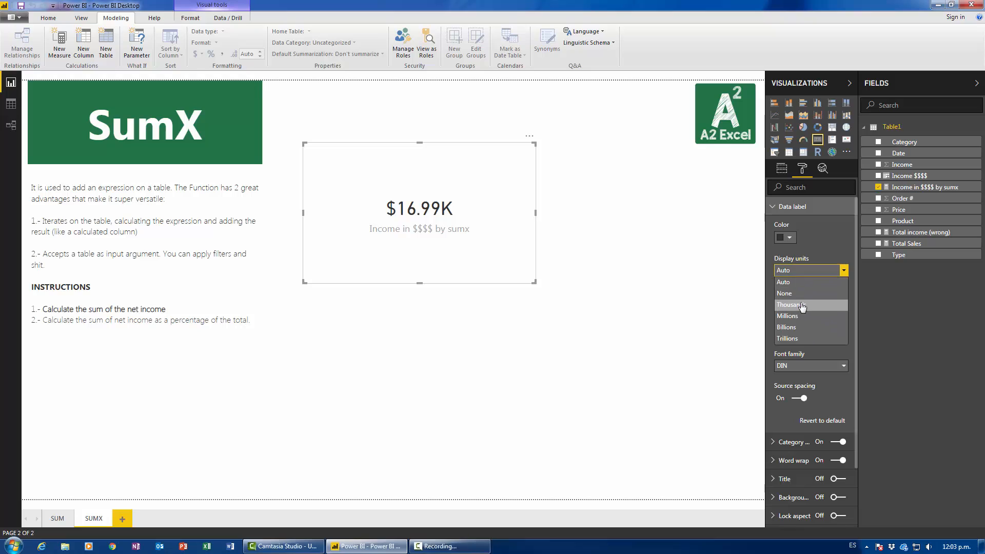
click(793, 291)
click(570, 331)
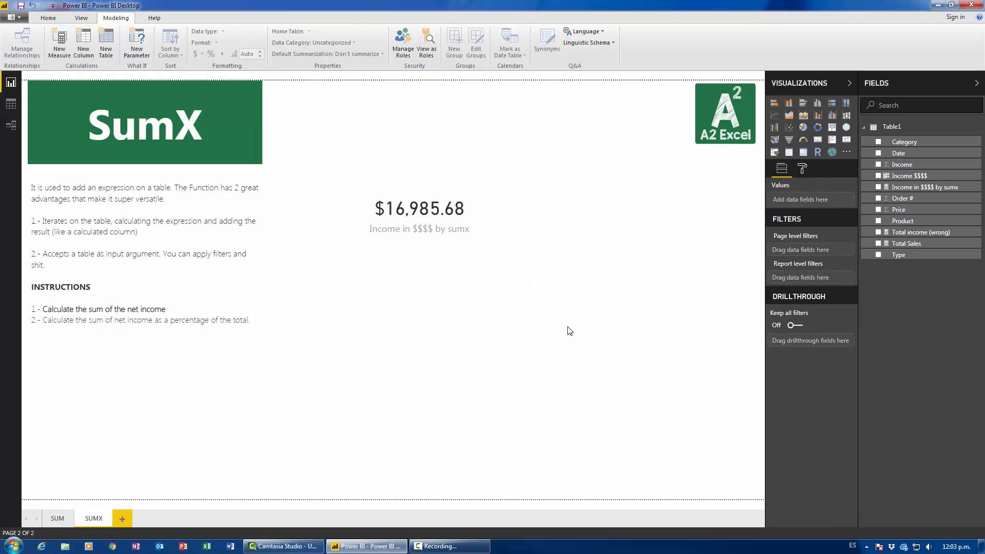
- Compare the SUM page's matrix totals with the SUMX card and highlight "Iterates on the table" in the SumX description
click(58, 520)
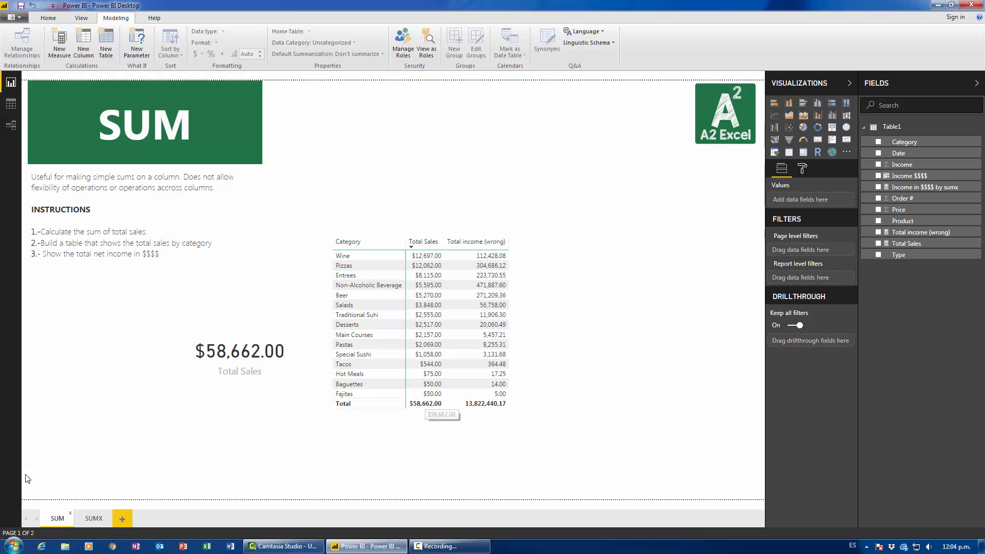
click(100, 521)
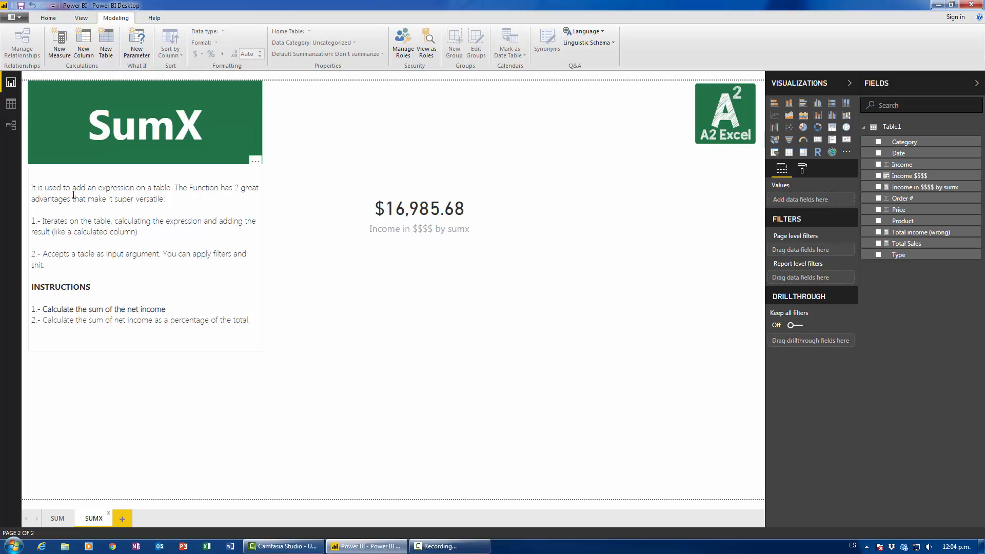
drag(43, 220, 112, 221)
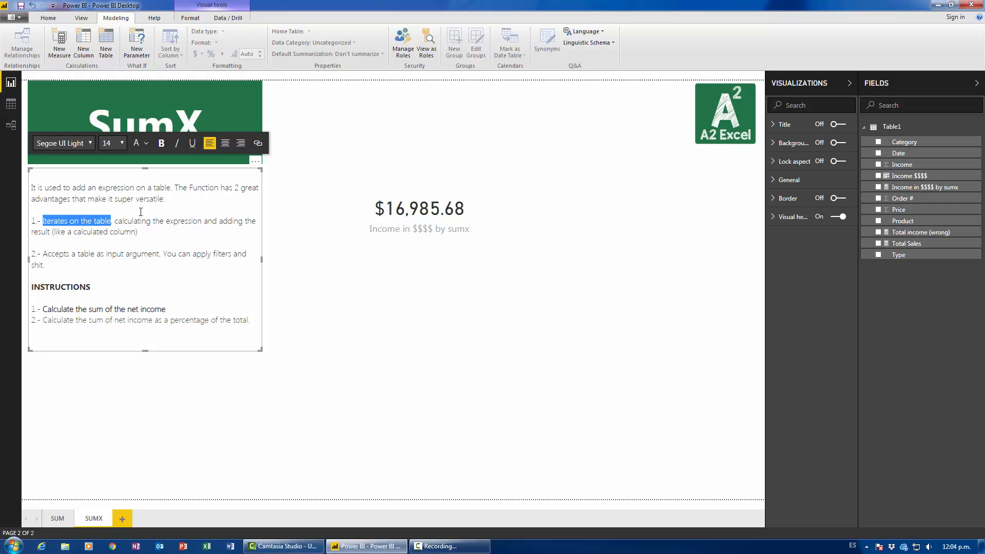
- Review the Income in $$$$ by sumx formula and compare the Price, Income and Income $$$$ columns in the first rows of Table1
click(393, 227)
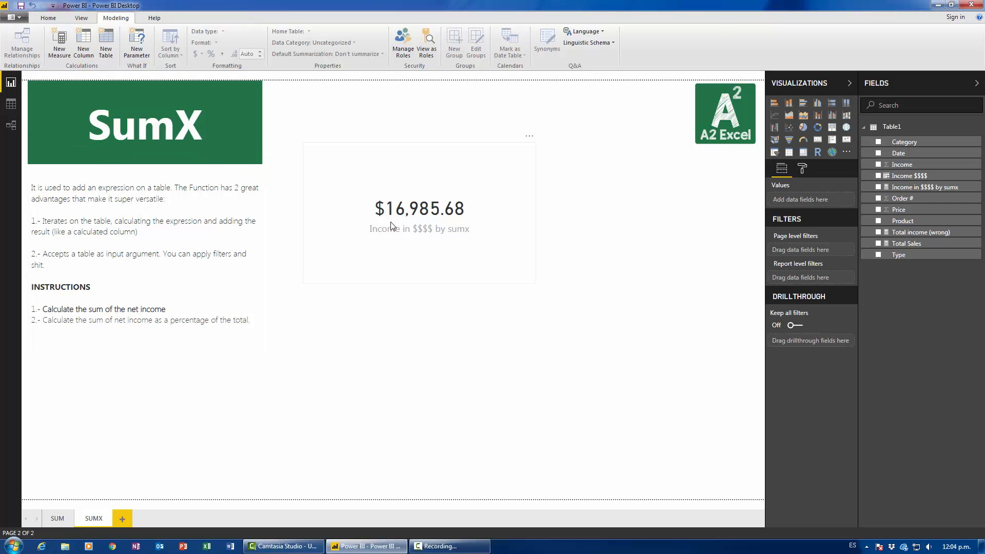
click(917, 189)
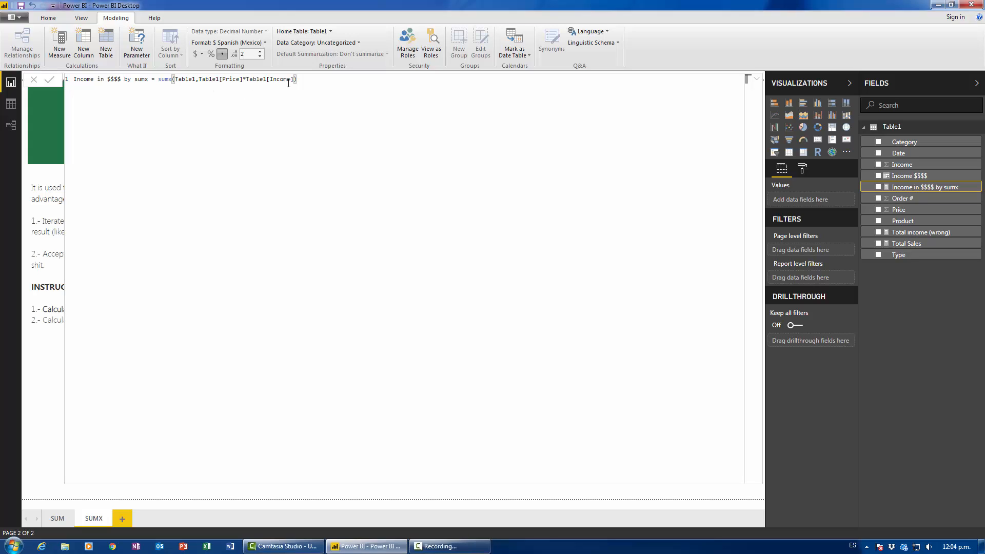
click(11, 103)
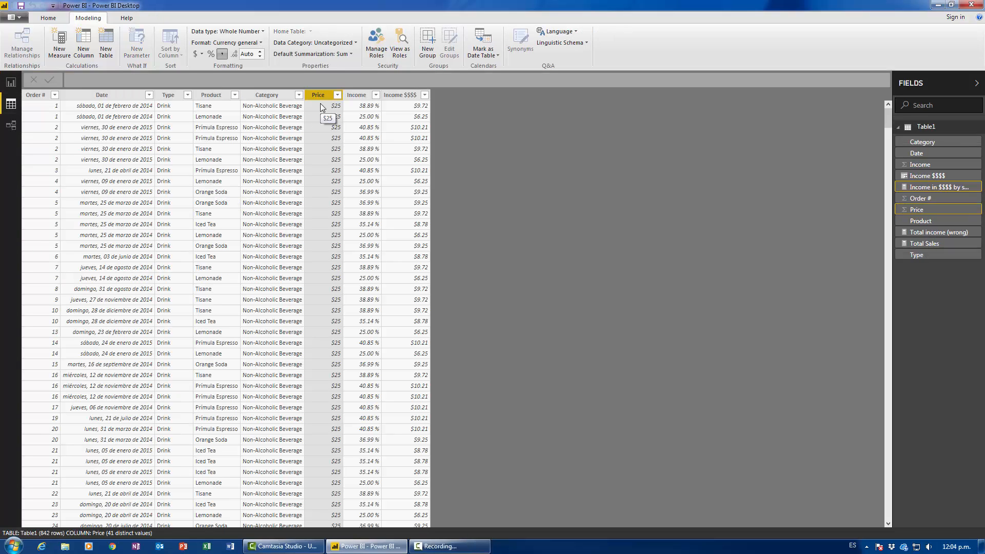
click(366, 106)
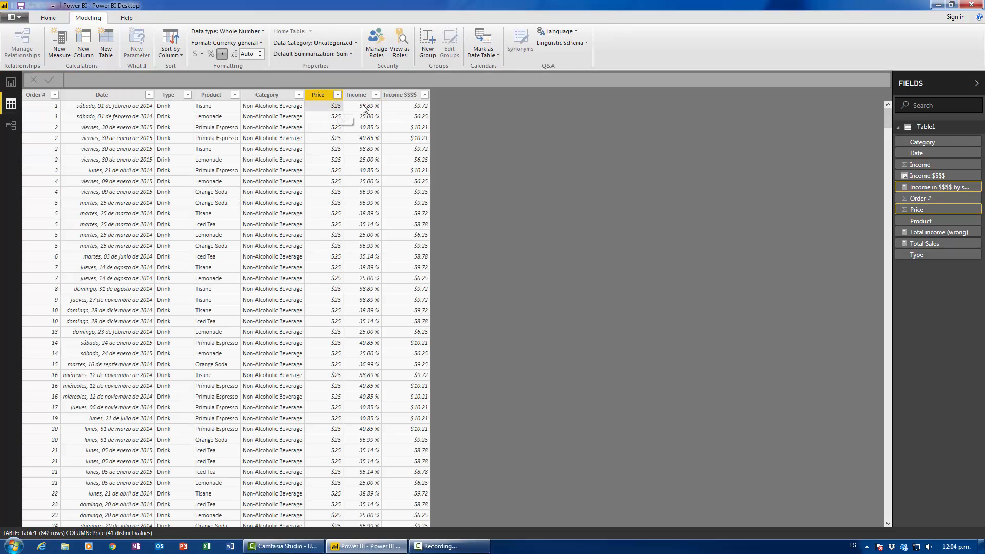
click(418, 109)
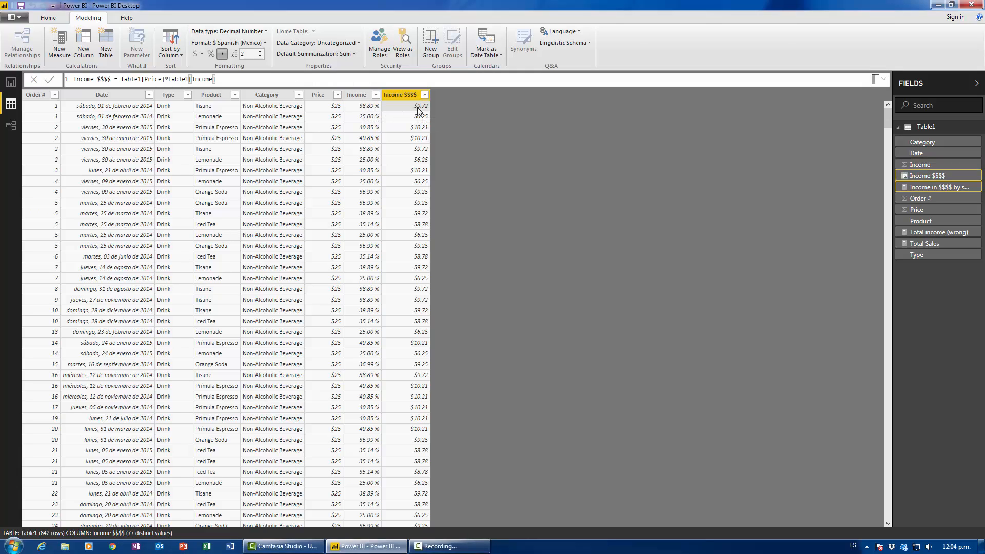
click(349, 119)
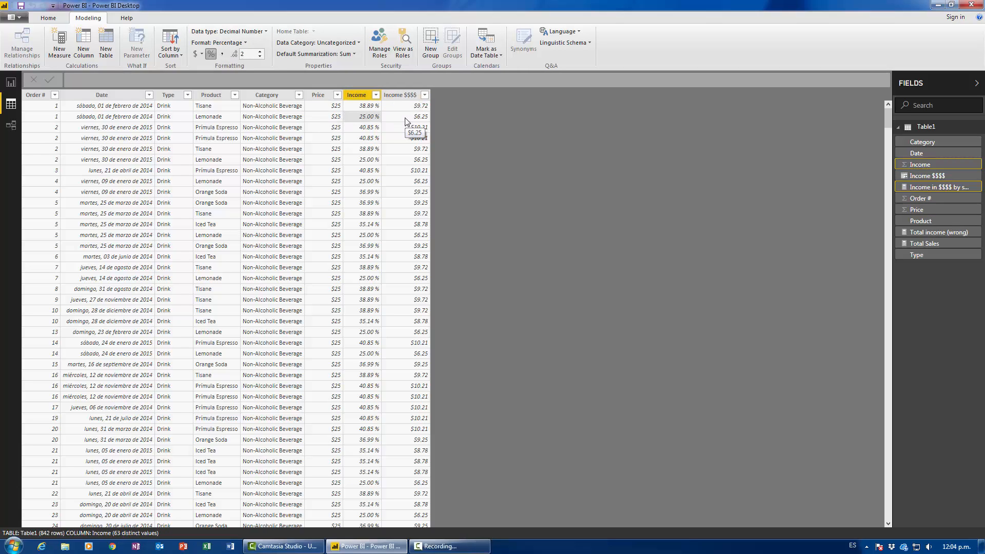
click(404, 140)
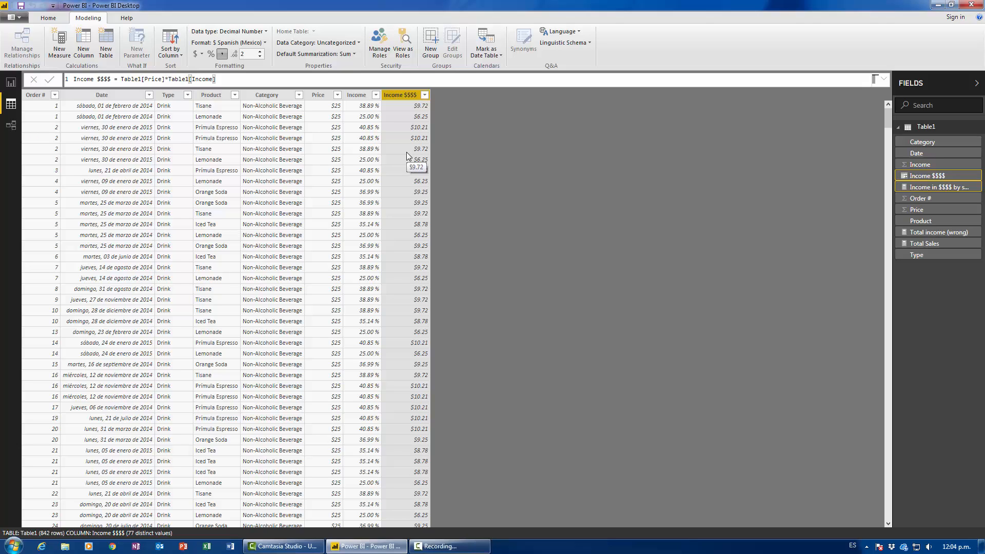
- Return to the SUMX report page and highlight the two numbered advantages in the SumX description, ending on "Iterates on the table"
click(11, 82)
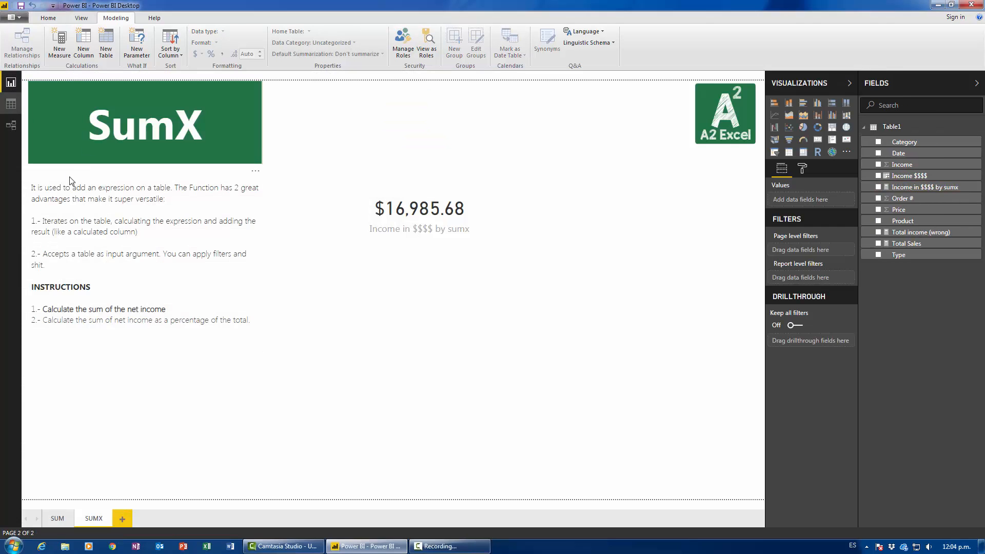
drag(47, 265, 36, 250)
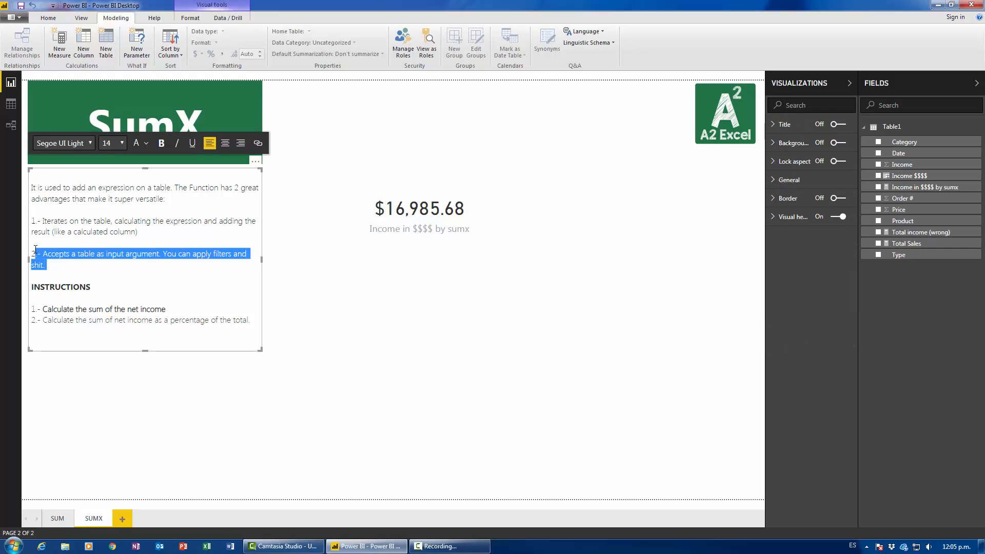
click(66, 223)
drag(113, 222, 41, 222)
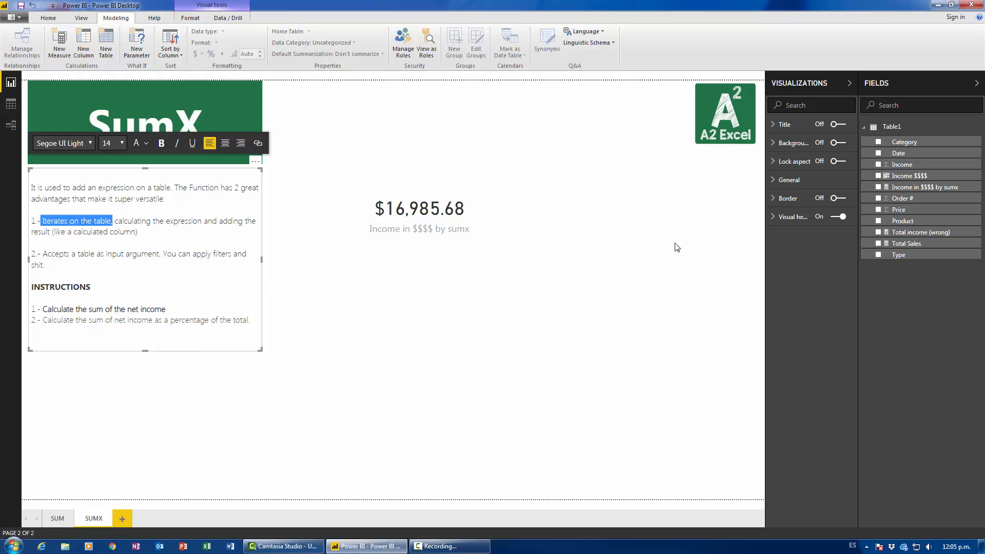
- Add a matrix of Income in $$$$ by sumx per Category below the income card, sorted by income in descending order
click(616, 247)
click(804, 152)
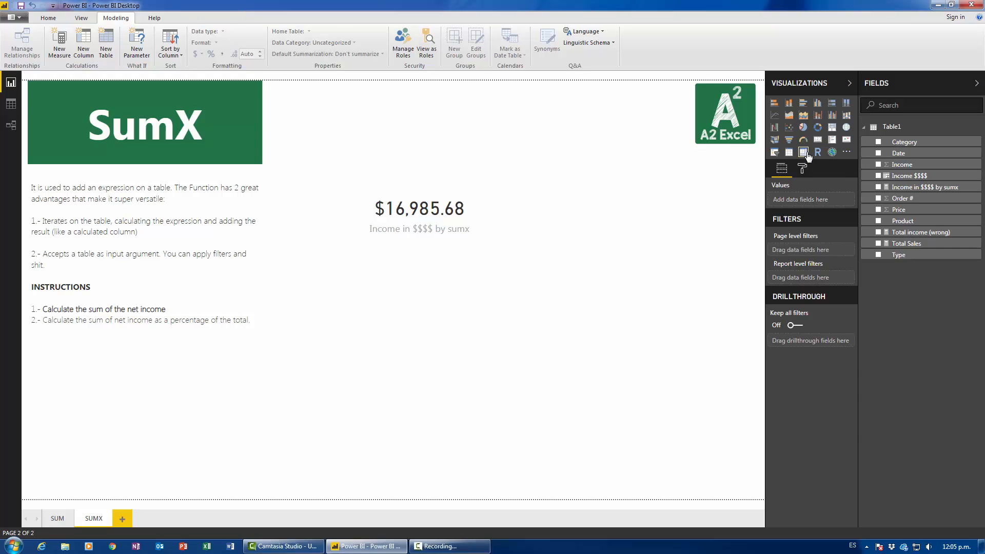
drag(645, 251, 433, 336)
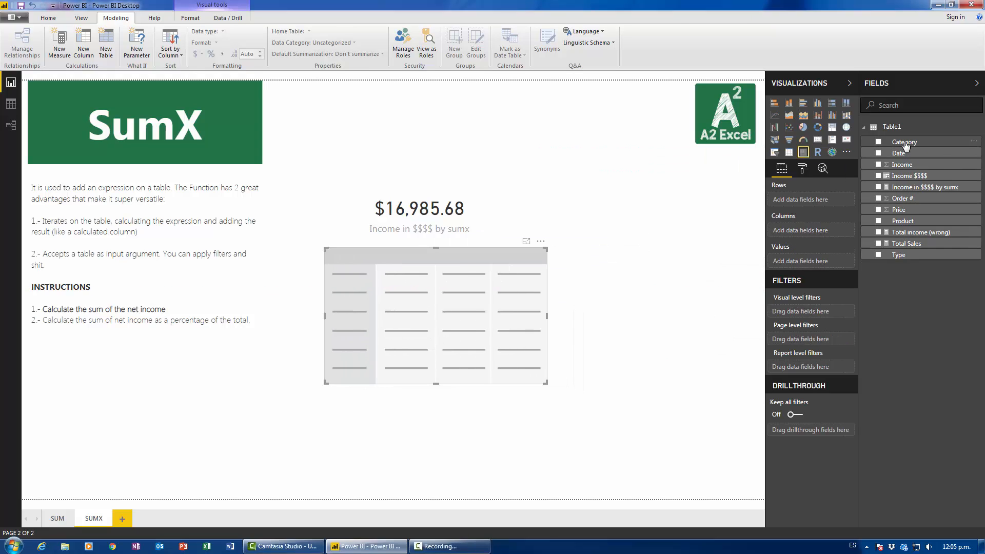
drag(904, 142, 477, 357)
drag(932, 188, 413, 329)
drag(543, 383, 521, 494)
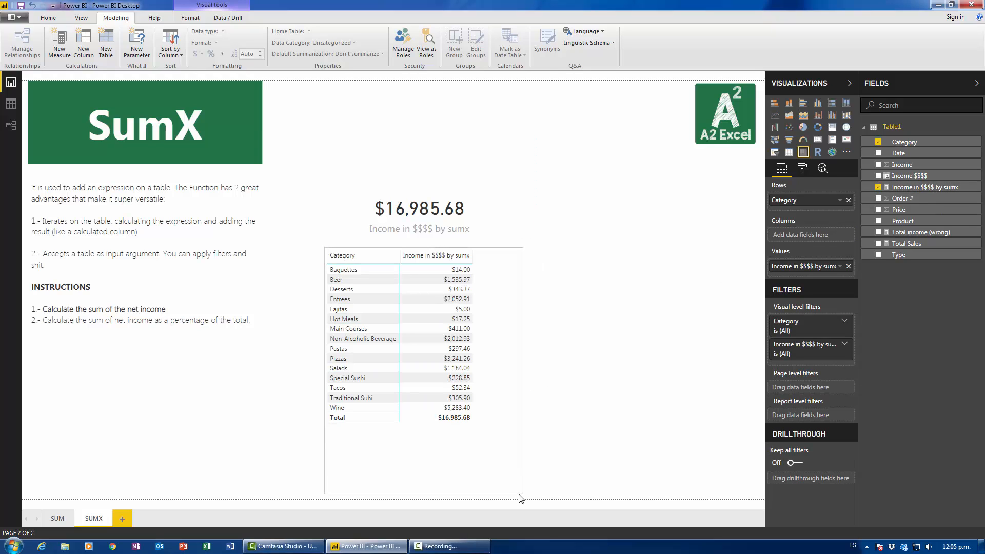
click(442, 261)
click(641, 426)
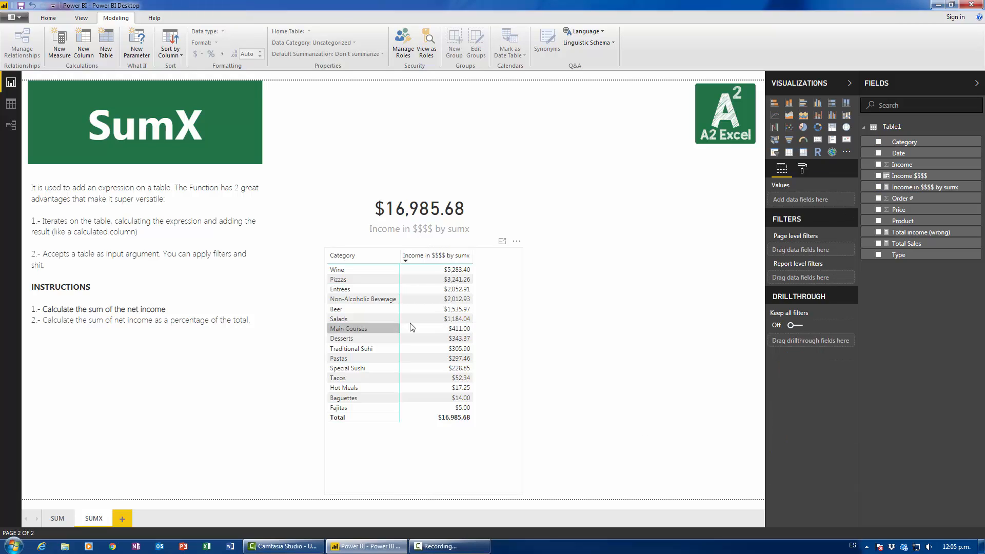
- Add Total Sales to the category matrix ahead of the income column and widen the matrix
drag(913, 244, 513, 324)
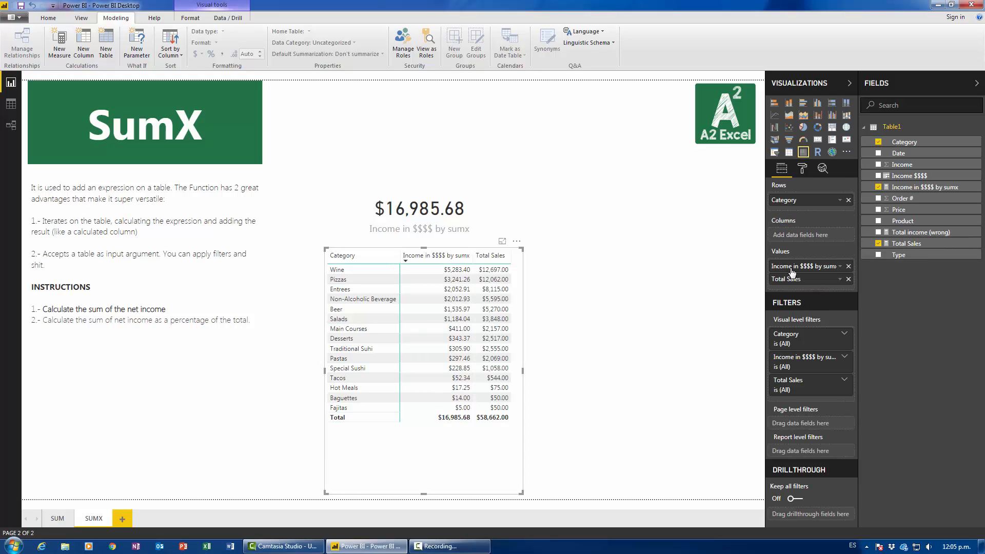
drag(793, 279, 787, 265)
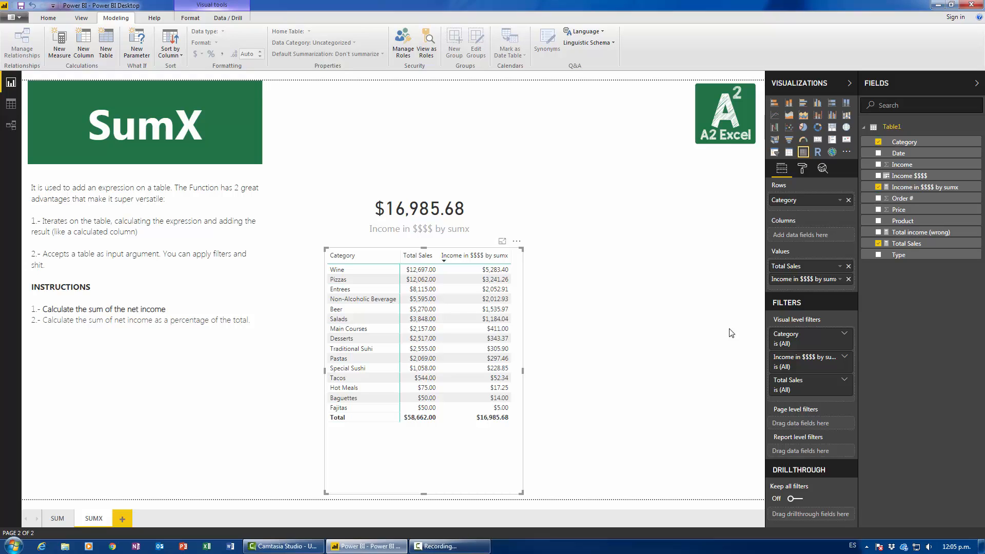
drag(523, 370, 657, 371)
click(658, 371)
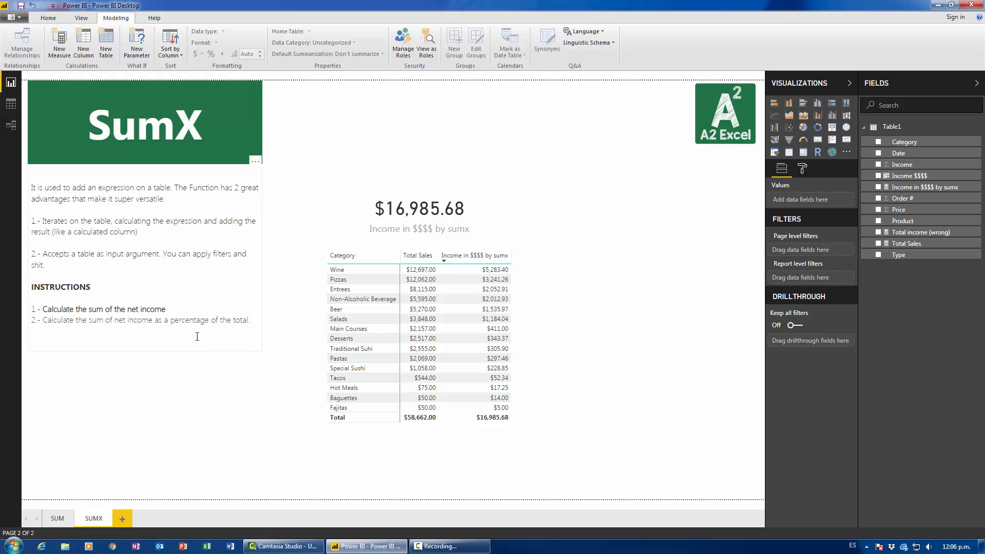
- Highlight "Accepts a table as input argument" in the SumX description
drag(41, 255, 159, 252)
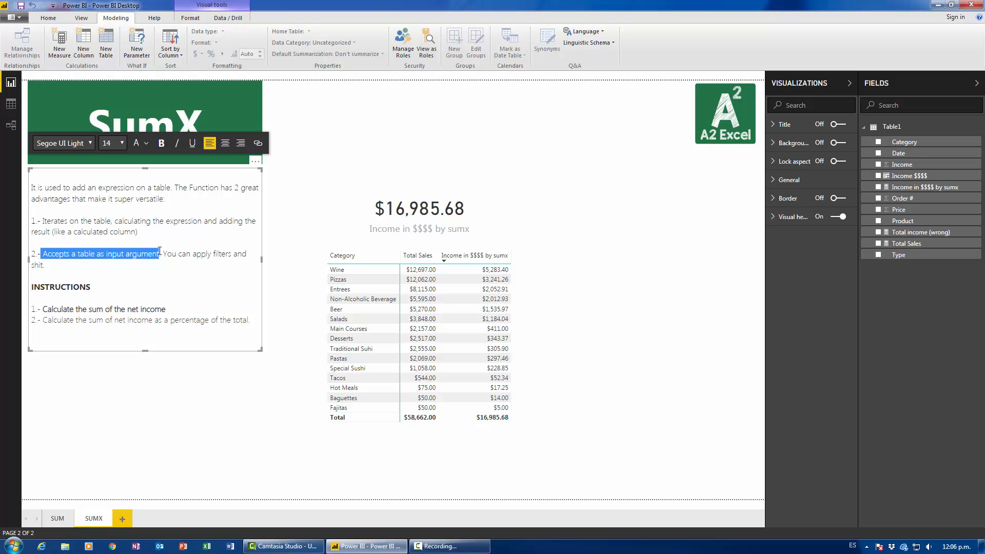
click(326, 129)
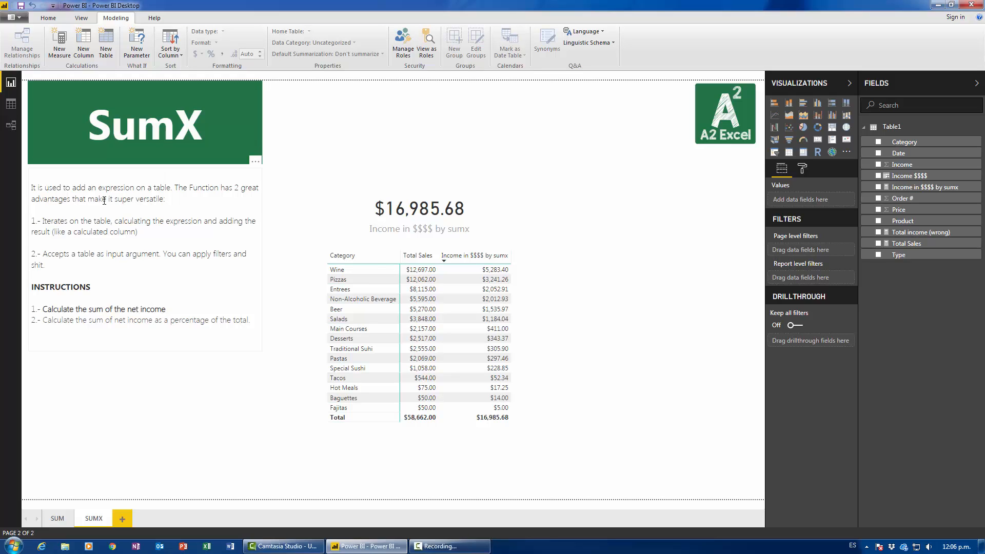
- Create the measure Total INcome for restaurant = sumx(all(Table1),Table1[Price]*Table1[Income])
click(65, 38)
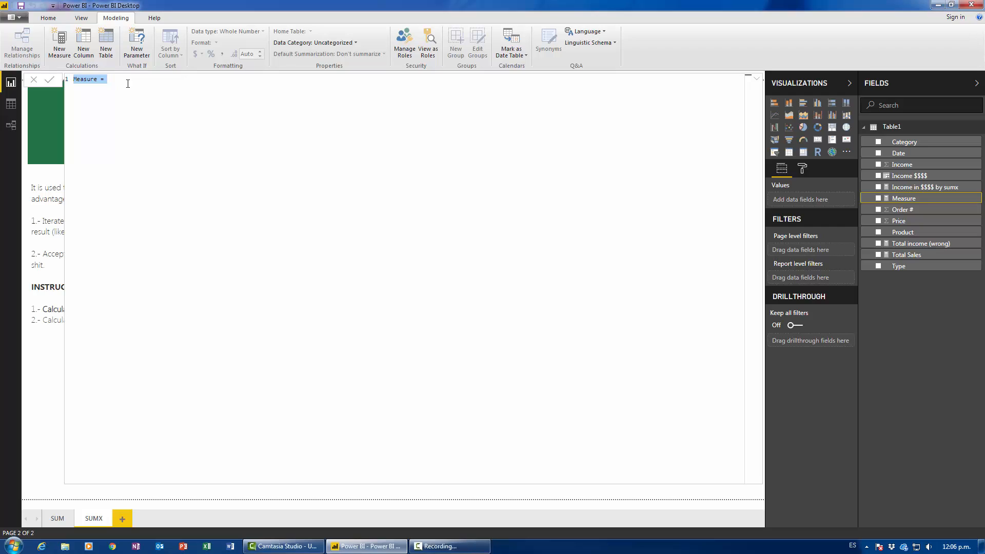
text(Total INcome for restaurant = sumx()
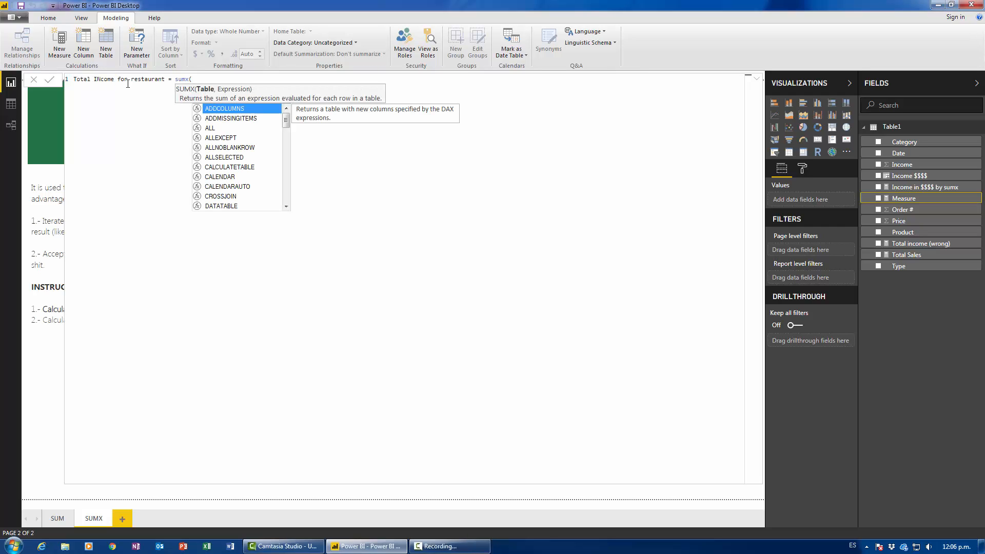
text(all()
key(Tab)
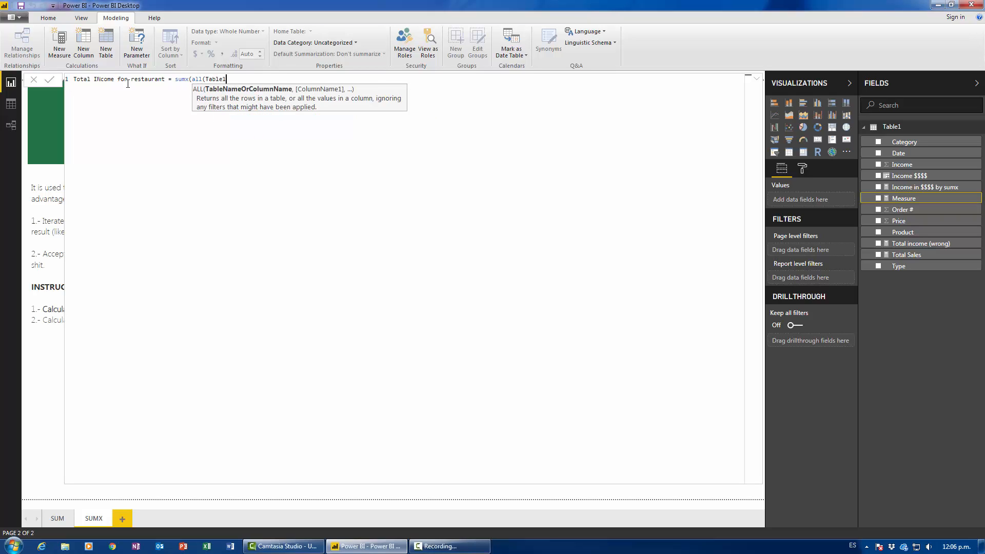
text())
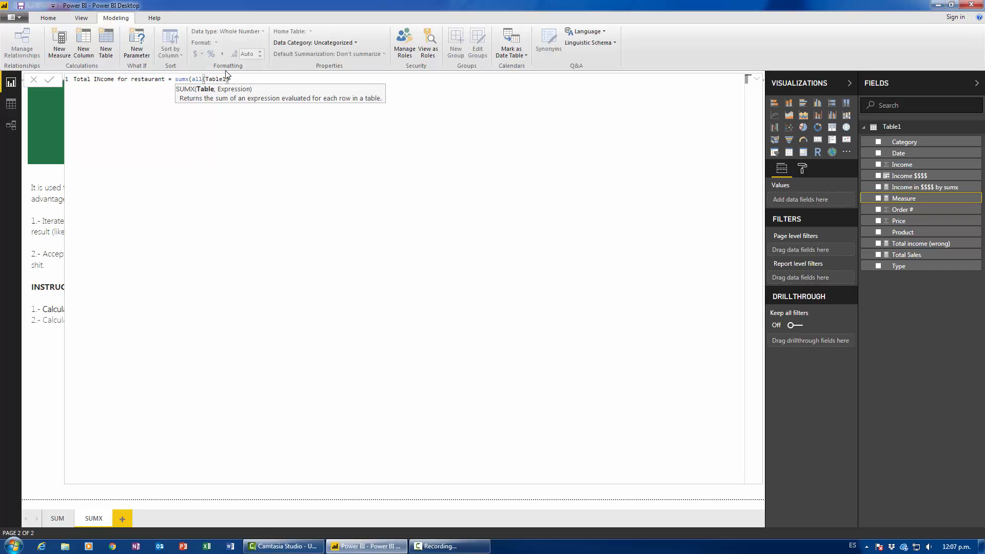
text(,)
text(Table1[Price])
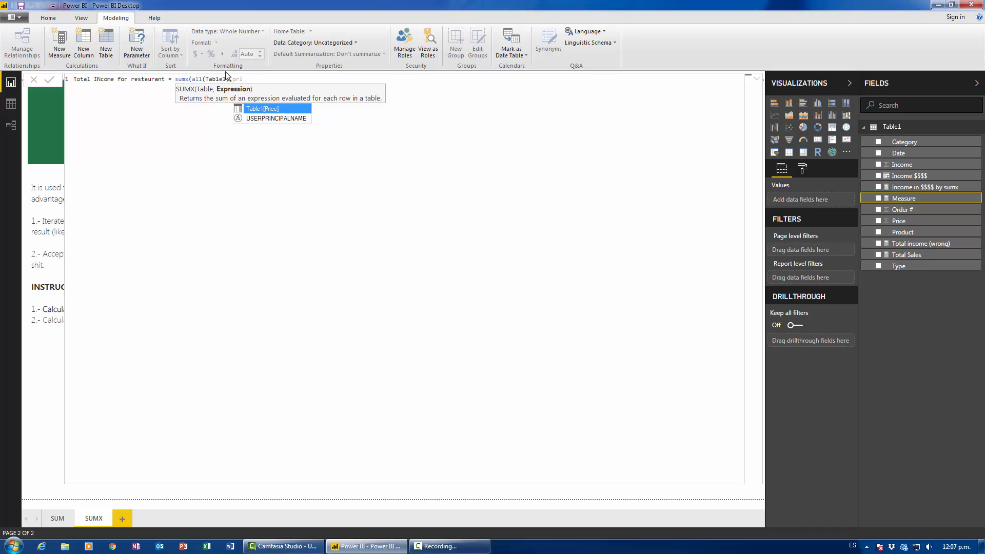
text(*inc)
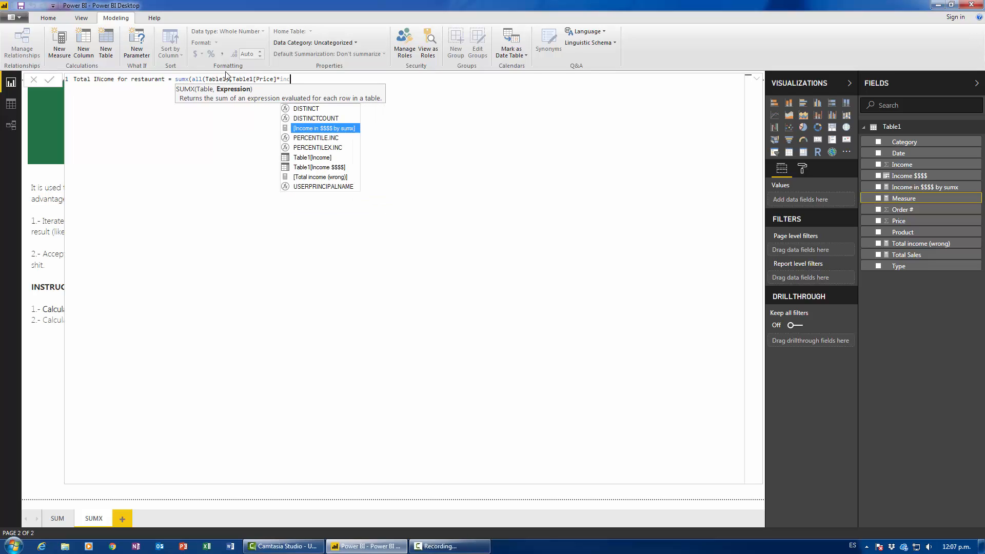
key(Down)
key(Down)
key(Down)
key(Tab)
text())
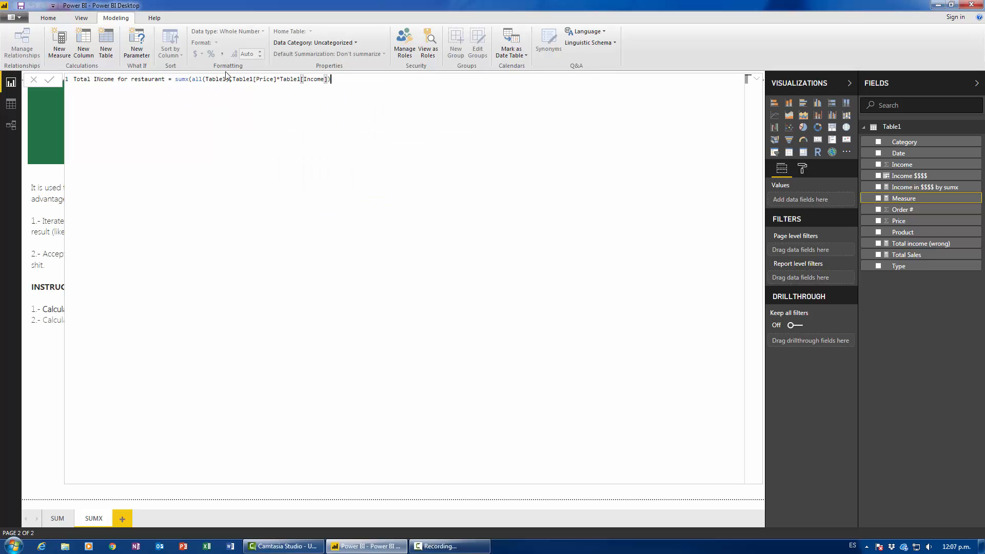
key(Return)
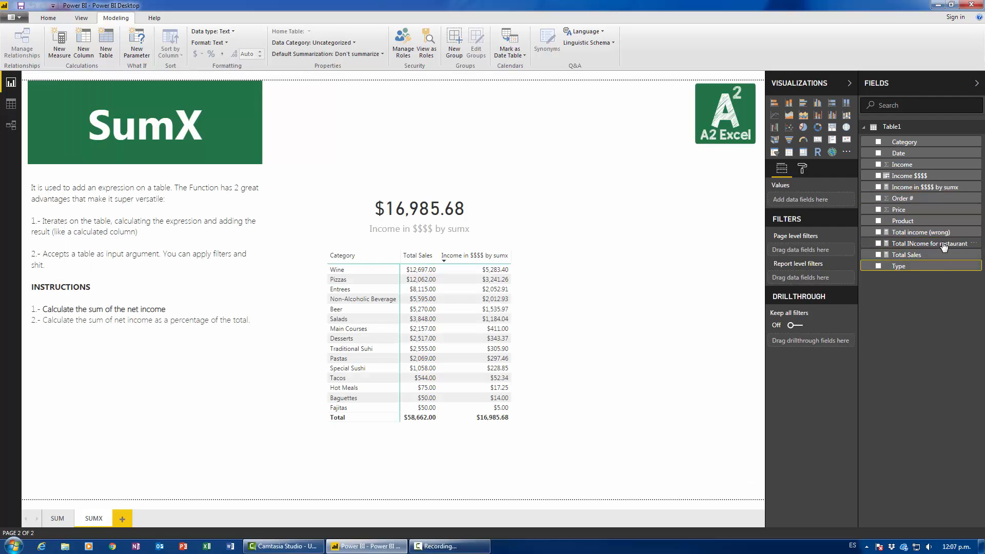
- Add the Total INcome for restaurant measure to the category matrix and widen the matrix further
drag(924, 243, 553, 318)
drag(507, 323, 509, 323)
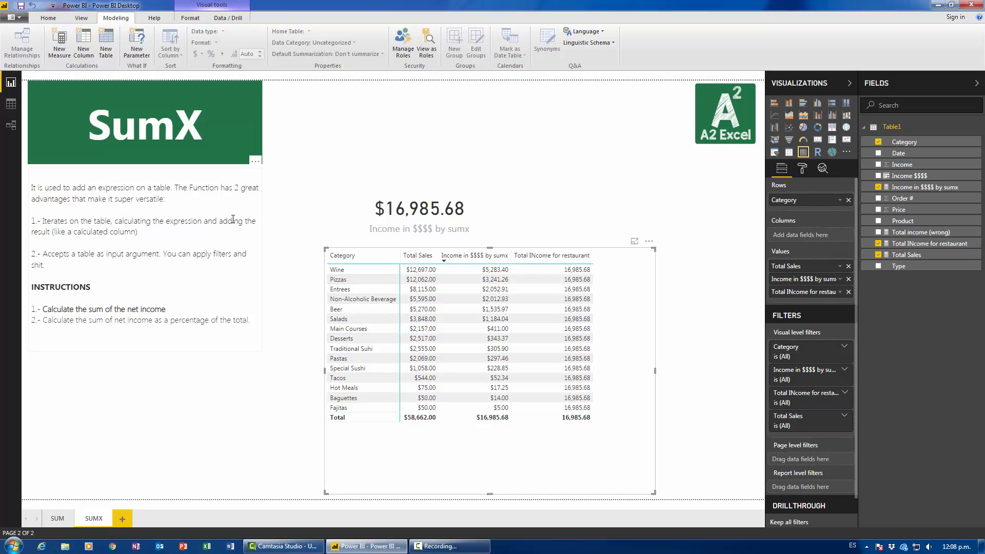
drag(656, 369, 679, 362)
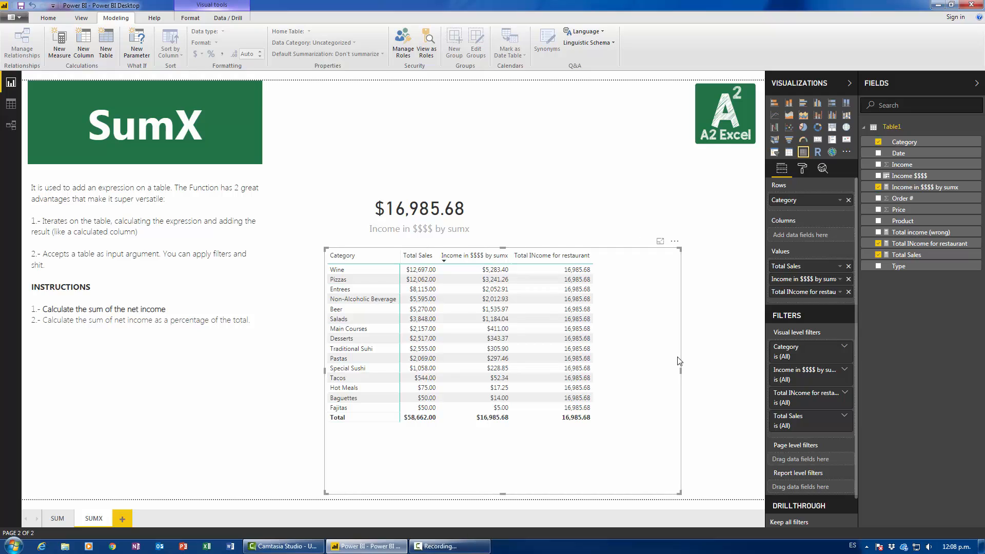
- Start a new measure named Income as a % of total
click(60, 51)
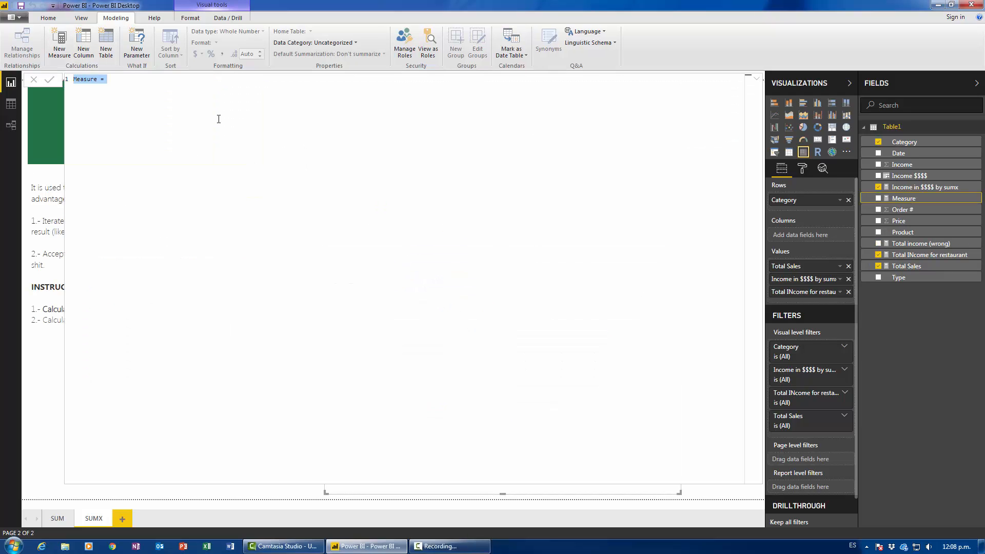
text(Income as a % of total = t)
key(BackSpace)
text(incom)
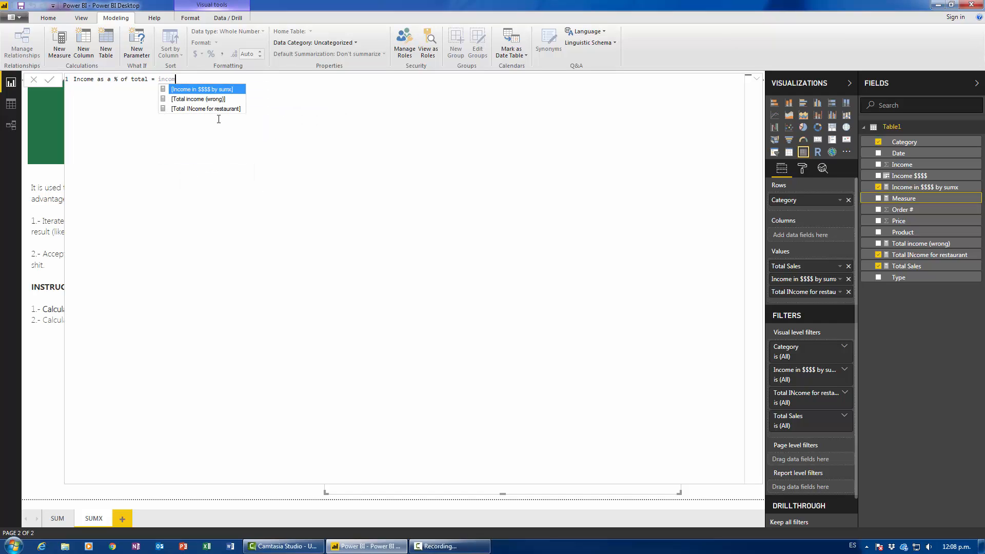
key(BackSpace)
key(BackSpace)
key(BackSpace)
key(BackSpace)
key(BackSpace)
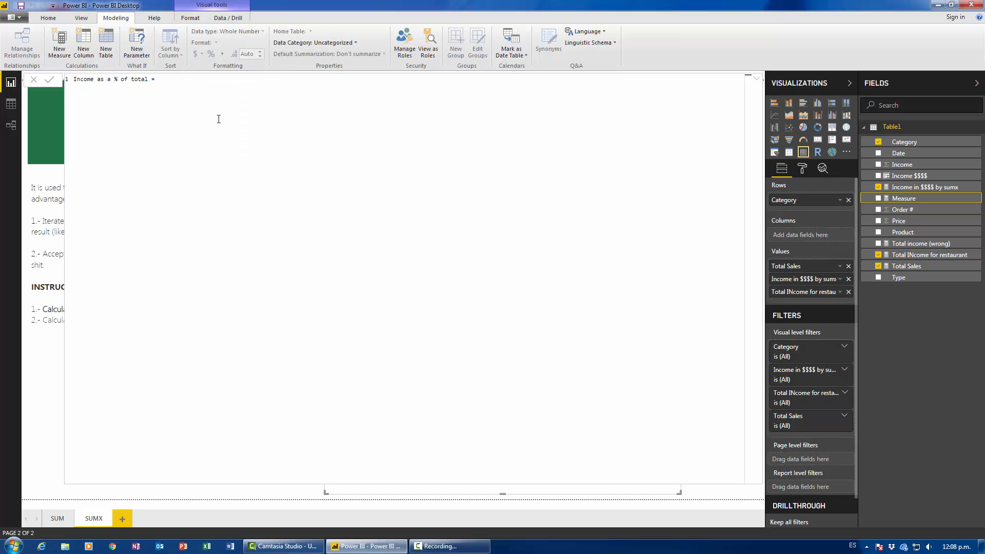
- Define the Income as a % of total measure as [Income in $$$$ by sumx]/[Total INcome for restaurant]
text(inco)
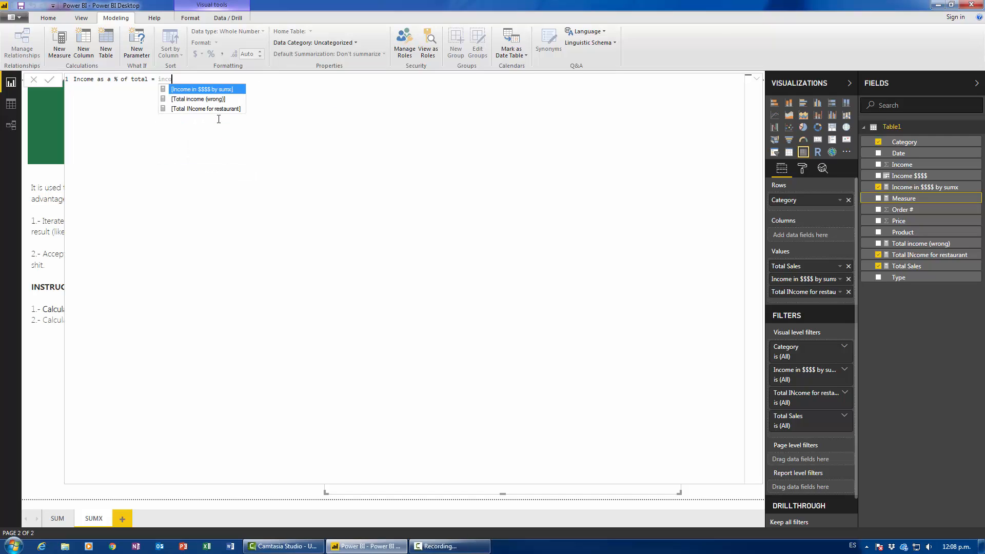
key(Tab)
text(/to)
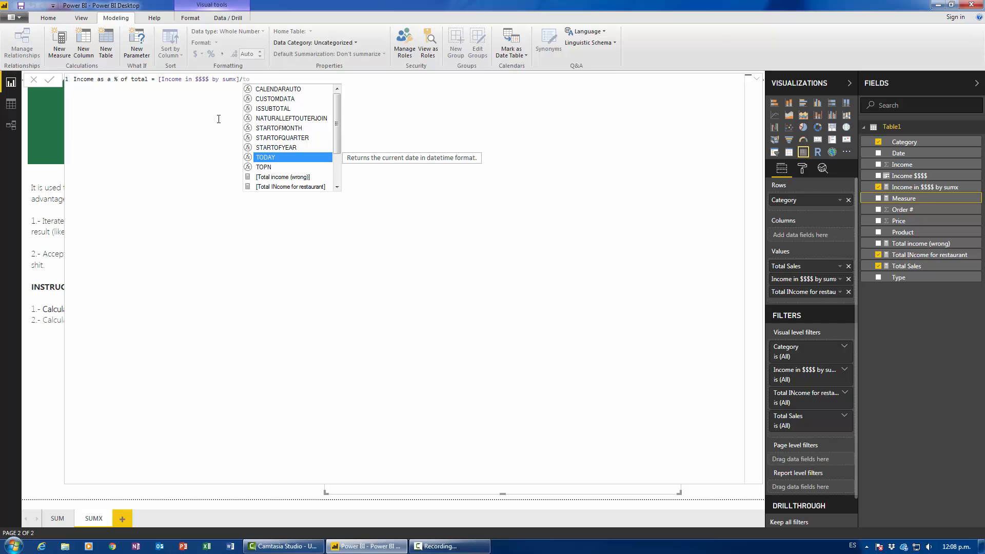
key(Down)
key(Down)
key(Down)
key(Tab)
key(Return)
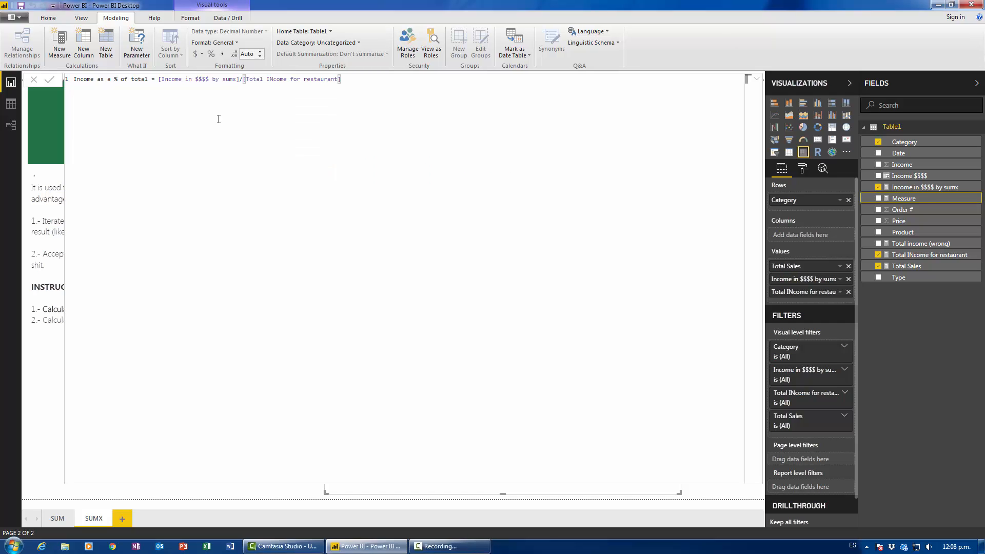
- Add the Income as a % of total measure to the category matrix and format the measure as a percentage
drag(928, 192, 629, 351)
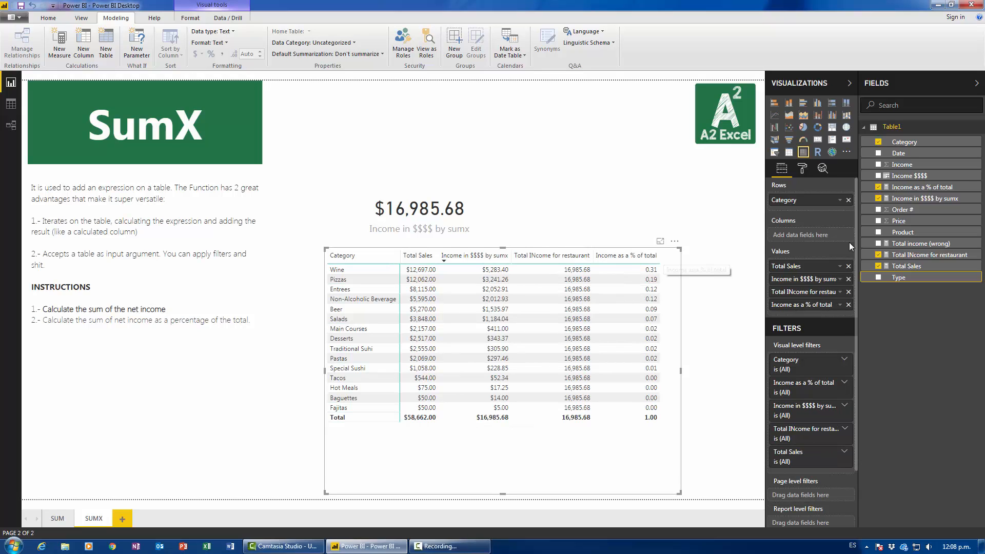
click(921, 187)
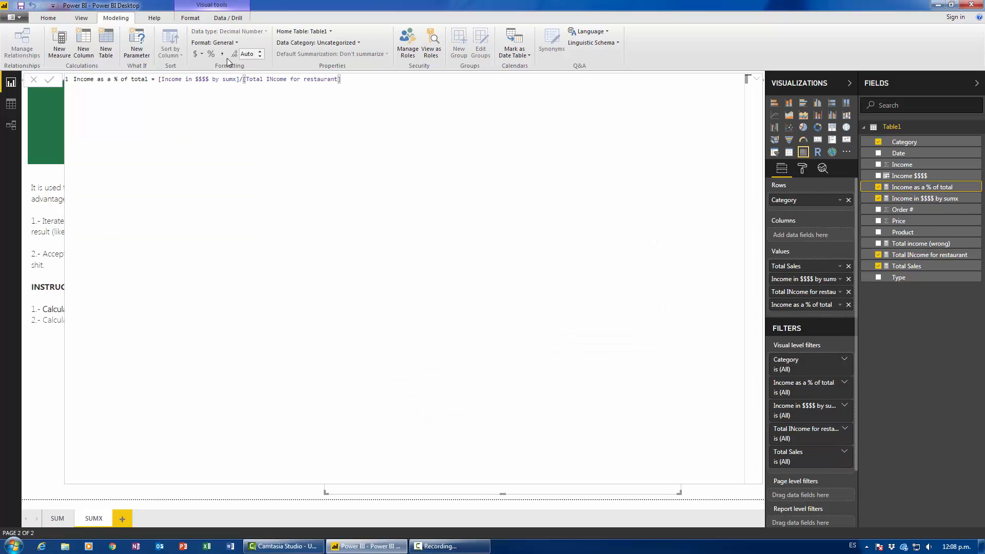
click(211, 54)
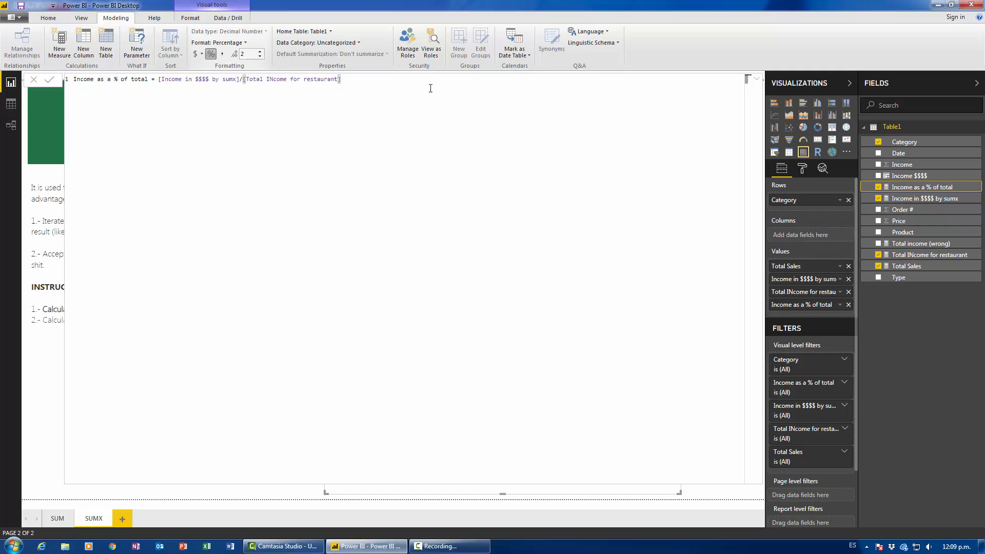
click(938, 289)
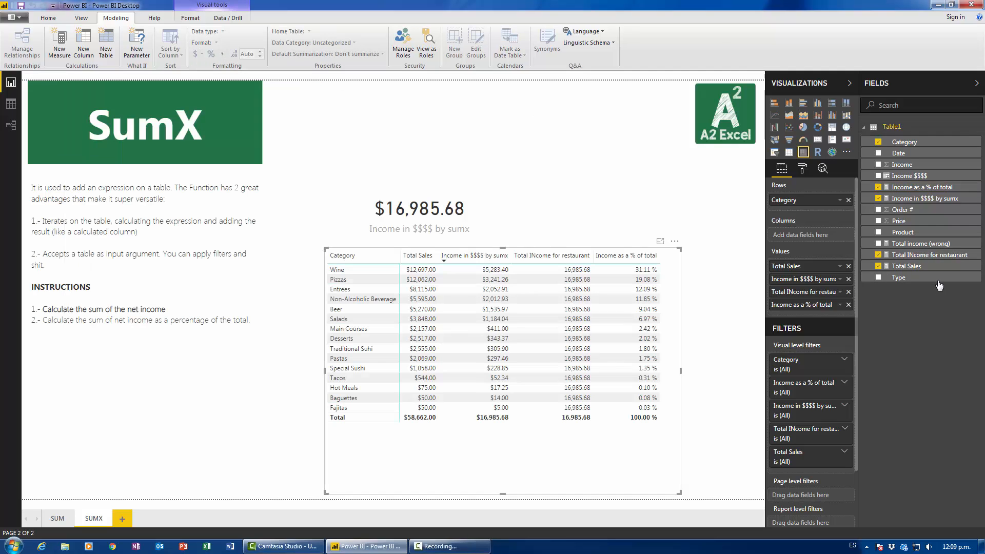
click(706, 296)
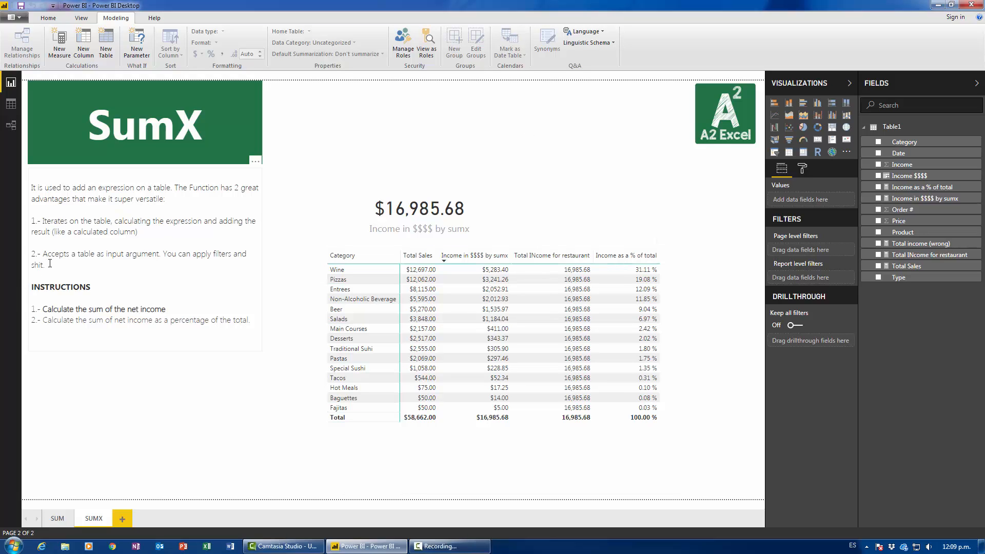
- Highlight the SumX note about accepting a table as input argument, and return to the SUM report page for comparison
mouse_move(46, 265)
mouse_down()
mouse_move(165, 311)
mouse_move(34, 253)
mouse_up()
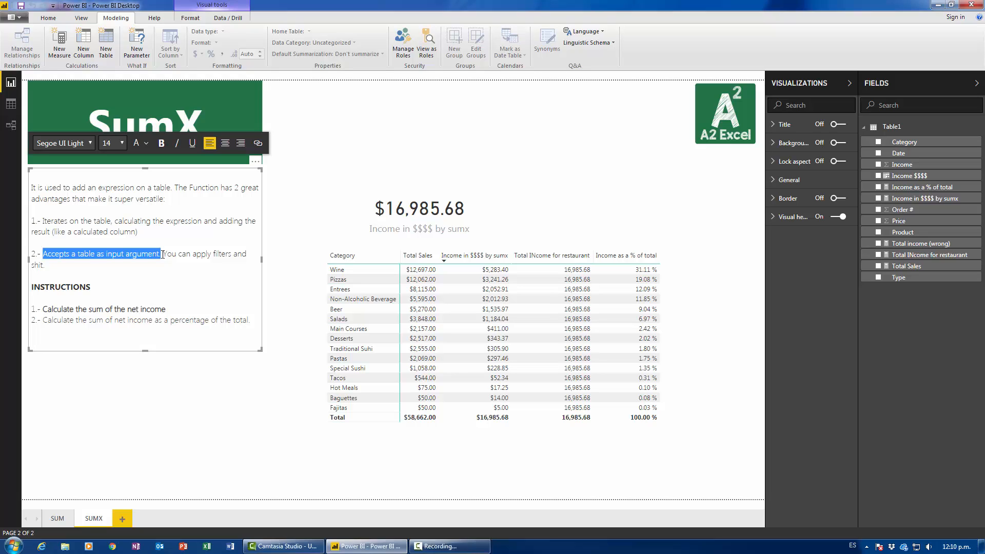
click(211, 480)
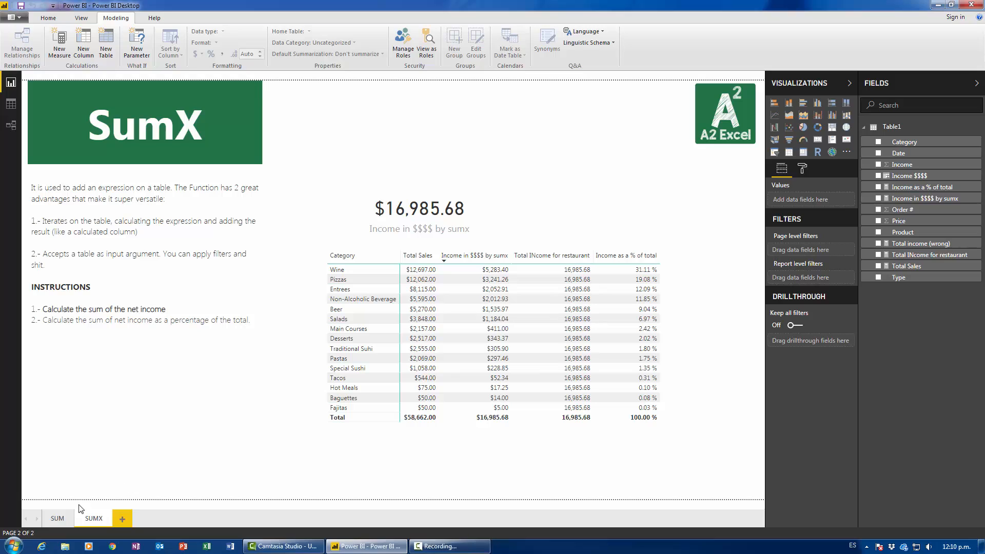
click(60, 518)
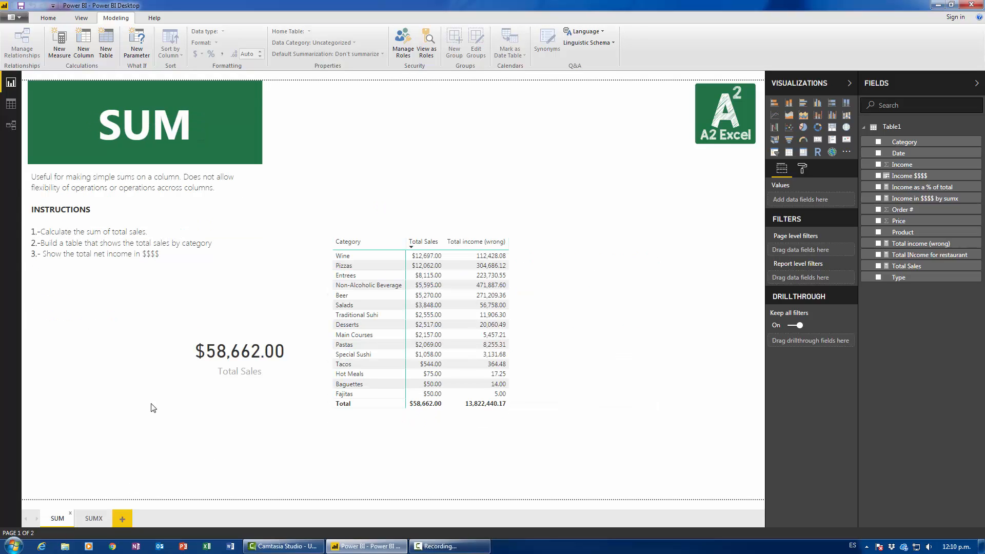